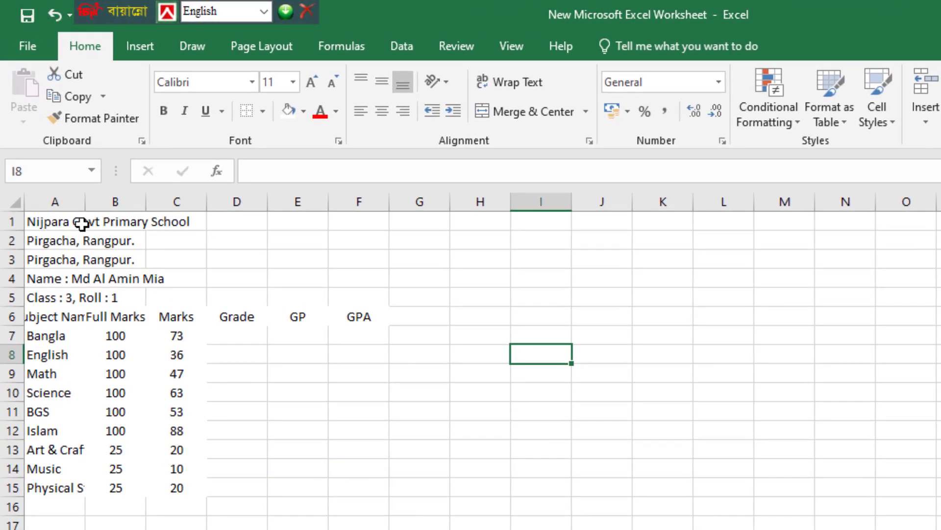
- Merge and centre the school name across A1:F1, and make it bold at font size 16
{"action": "left_click_drag", "start_coordinate": [82, 224], "coordinate": [352, 225]}
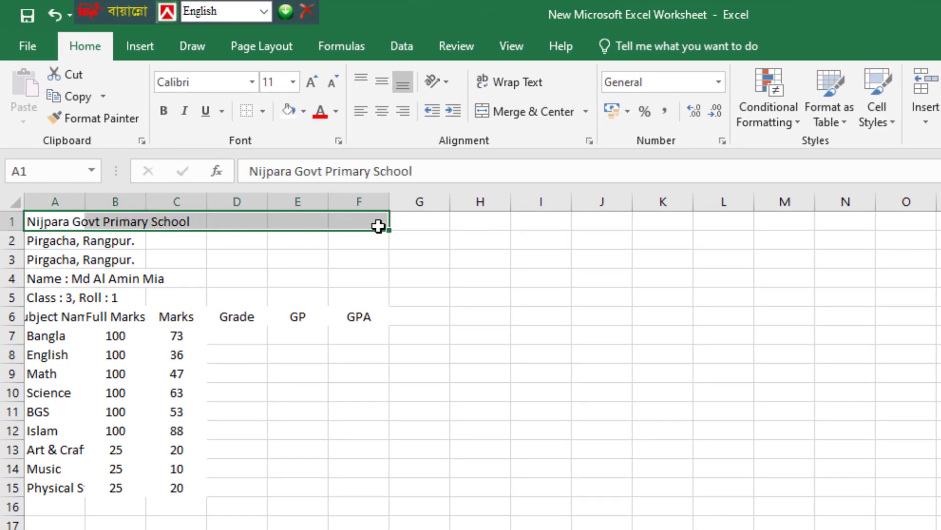
{"action": "left_click", "coordinate": [520, 109]}
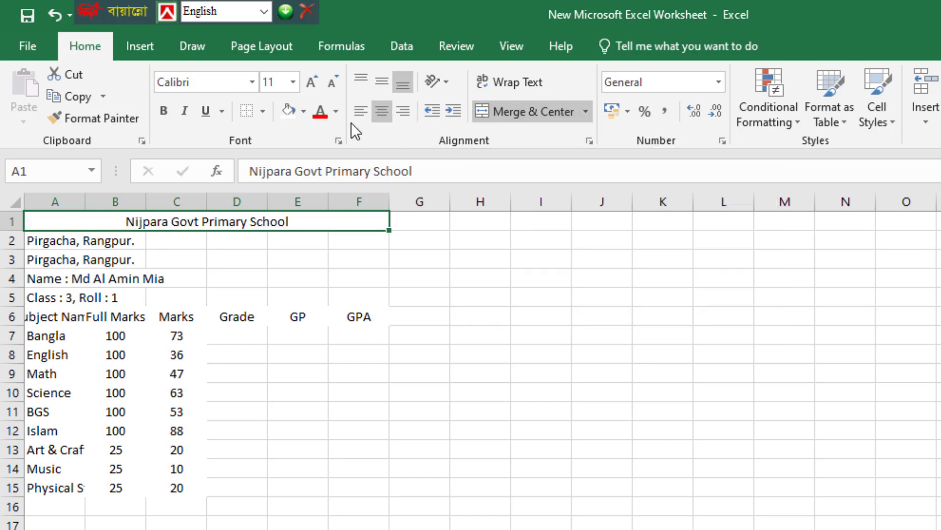
{"action": "left_click", "coordinate": [166, 112]}
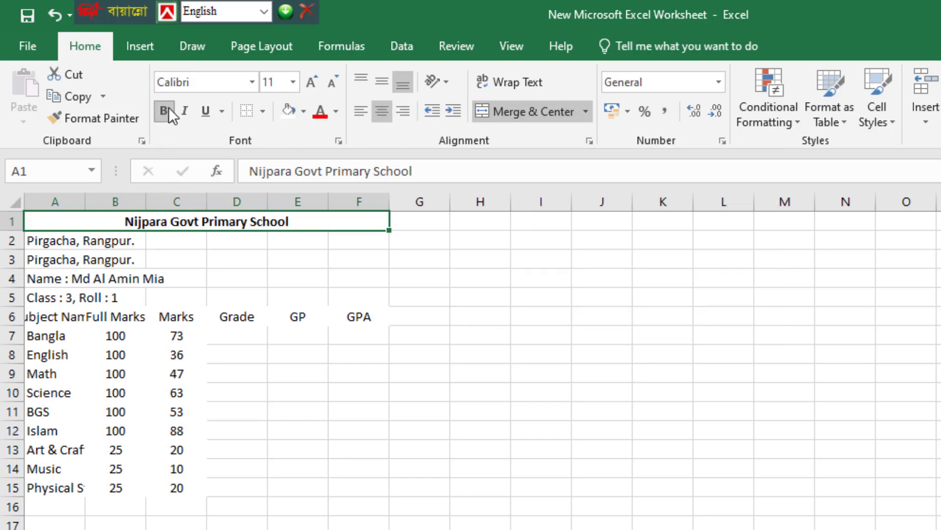
{"action": "left_click", "coordinate": [308, 77]}
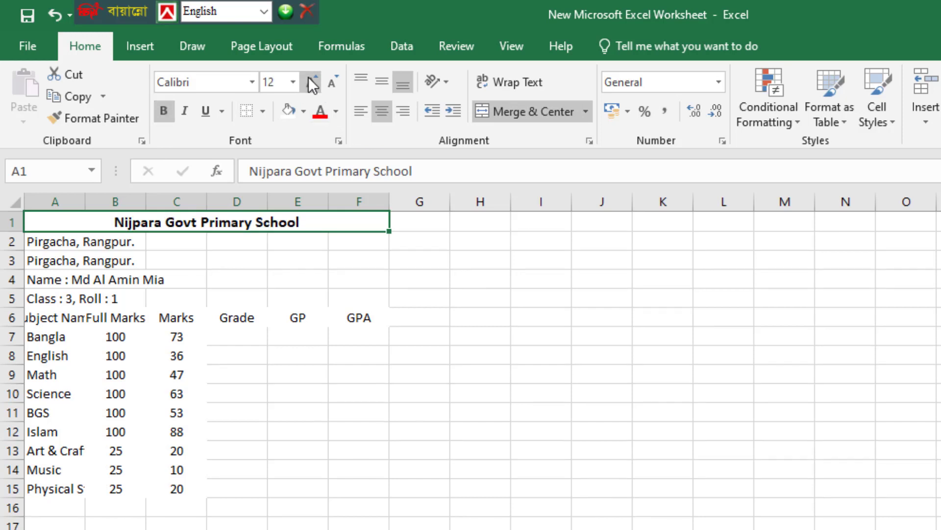
{"action": "left_click", "coordinate": [308, 77]}
{"action": "left_click", "coordinate": [308, 78]}
- Merge and centre the address line across A2:F2, and left-align the student name and class rows
{"action": "left_click_drag", "start_coordinate": [52, 245], "coordinate": [160, 250]}
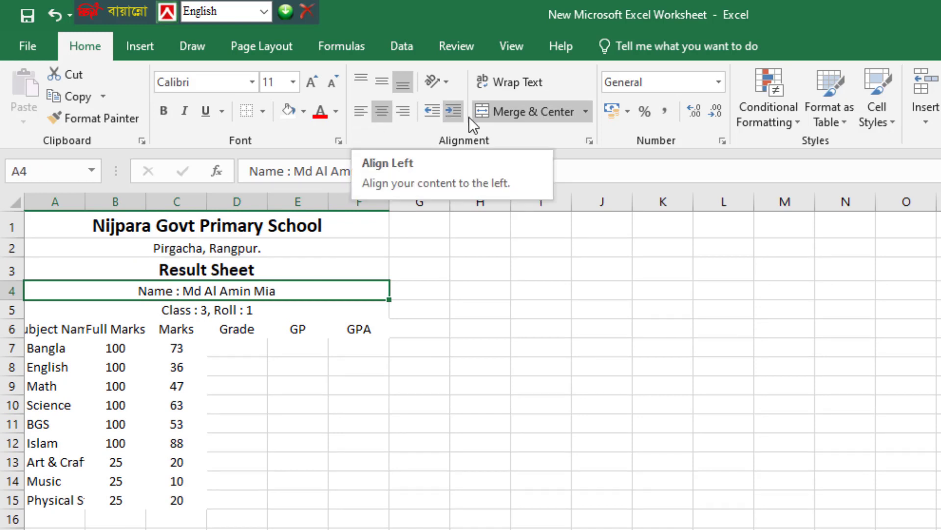
{"action": "left_click", "coordinate": [361, 112]}
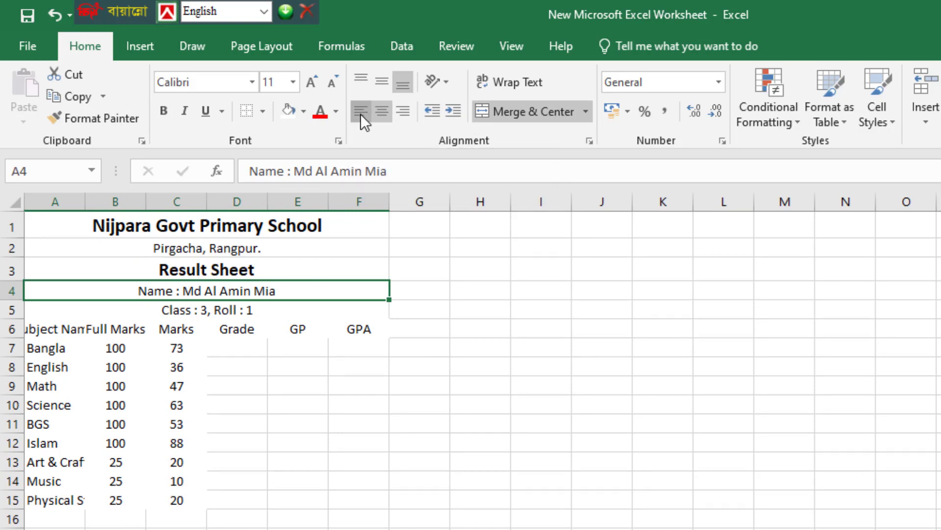
{"action": "left_click", "coordinate": [106, 311]}
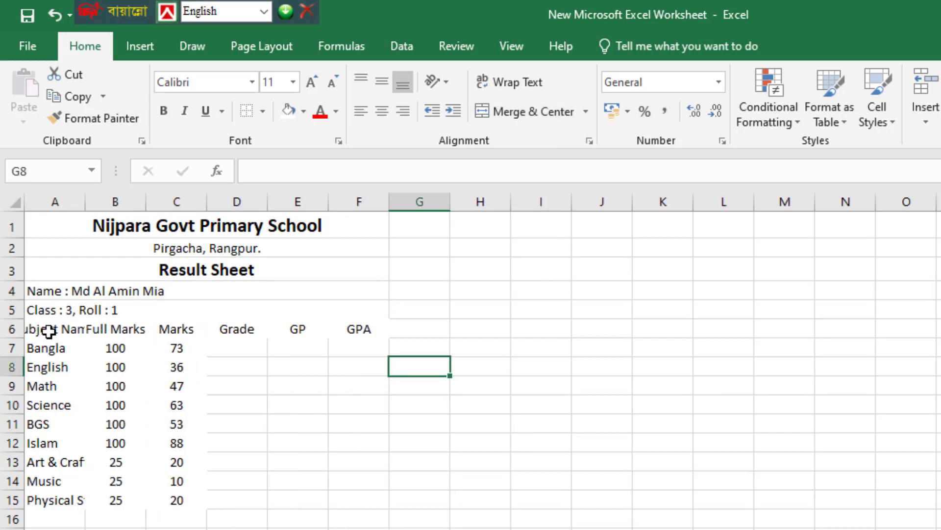
- AutoFit columns A and B to the width of their contents
{"action": "left_click", "coordinate": [49, 331]}
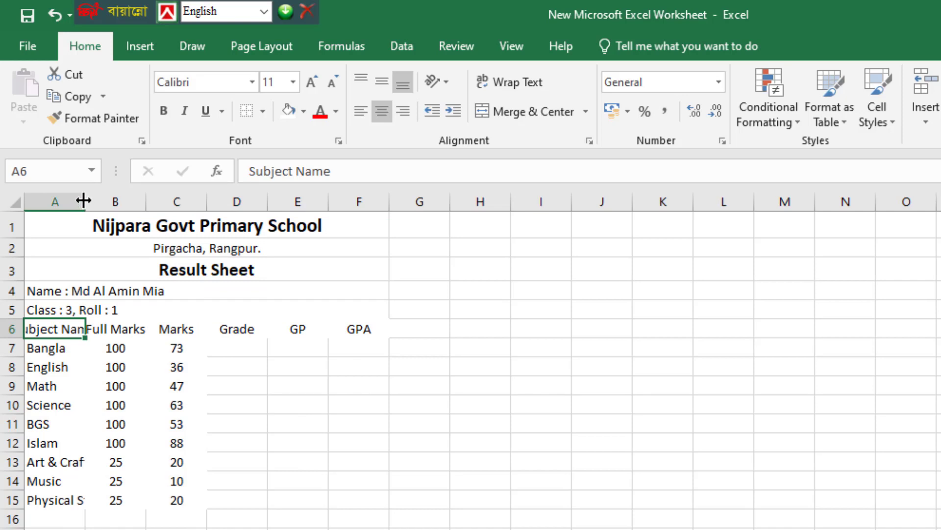
{"action": "double_click", "coordinate": [83, 200]}
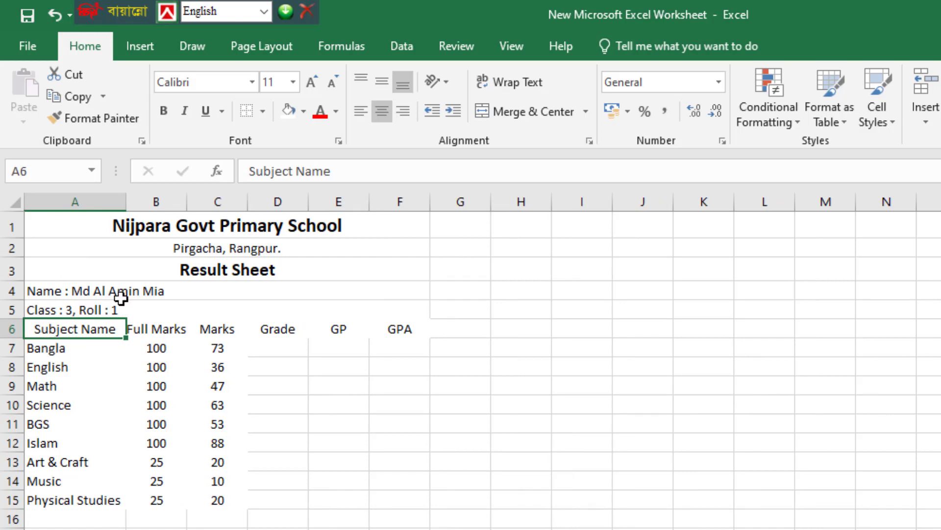
{"action": "double_click", "coordinate": [187, 202]}
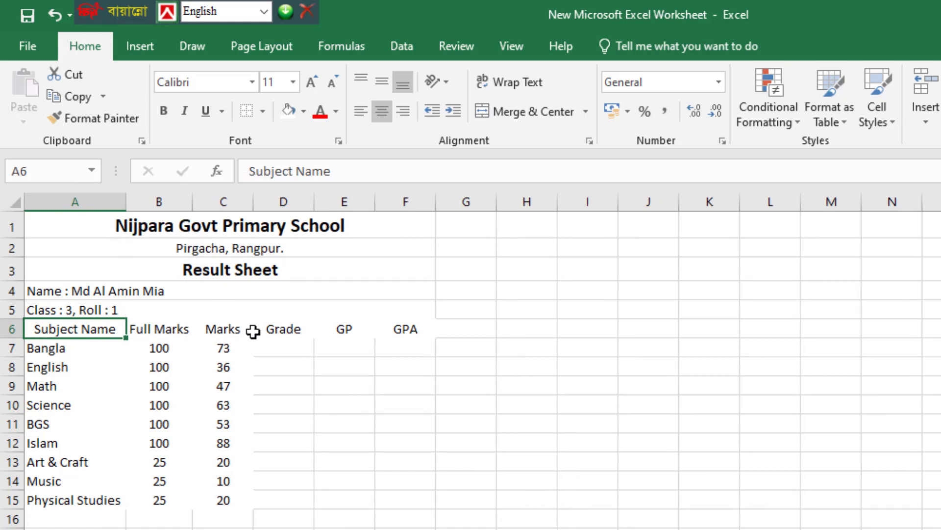
{"action": "left_click", "coordinate": [518, 361]}
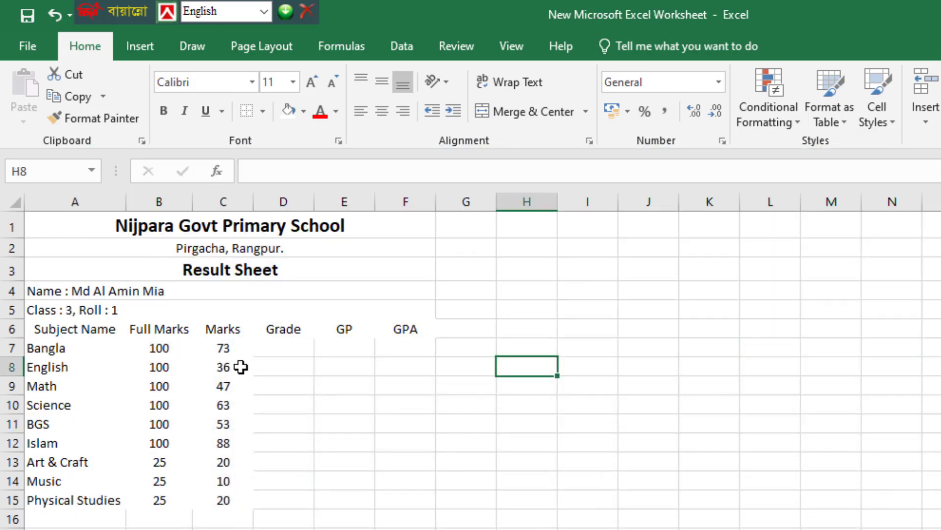
- Apply All Borders to the marks table in A6:F15
{"action": "left_click_drag", "start_coordinate": [38, 328], "coordinate": [393, 498]}
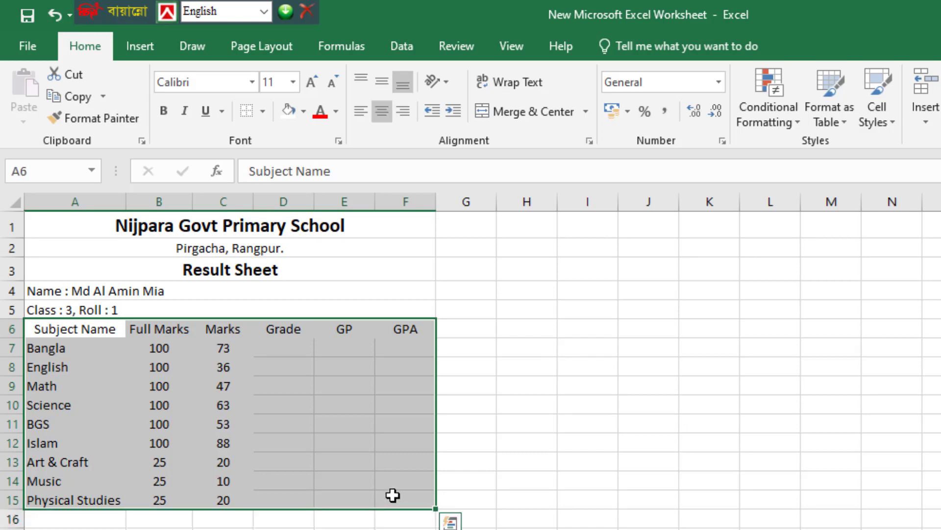
{"action": "left_click", "coordinate": [264, 113]}
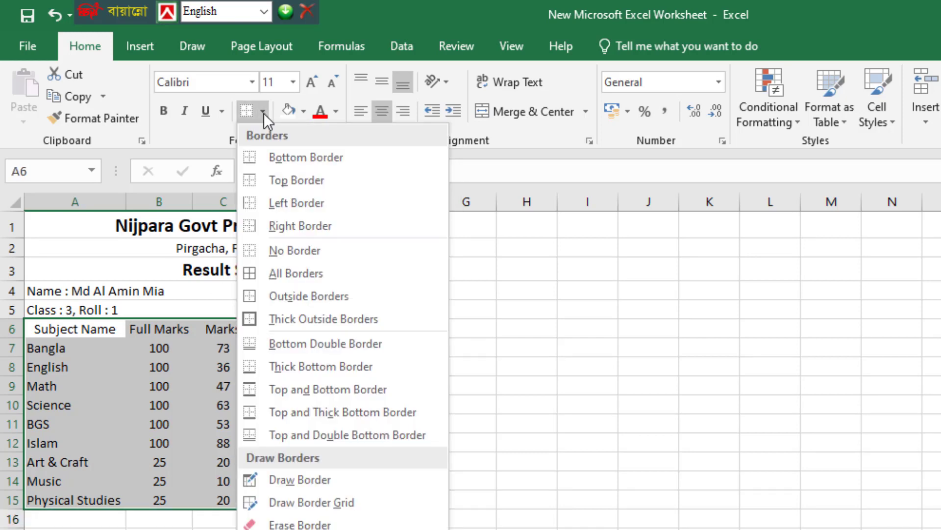
{"action": "left_click", "coordinate": [306, 273]}
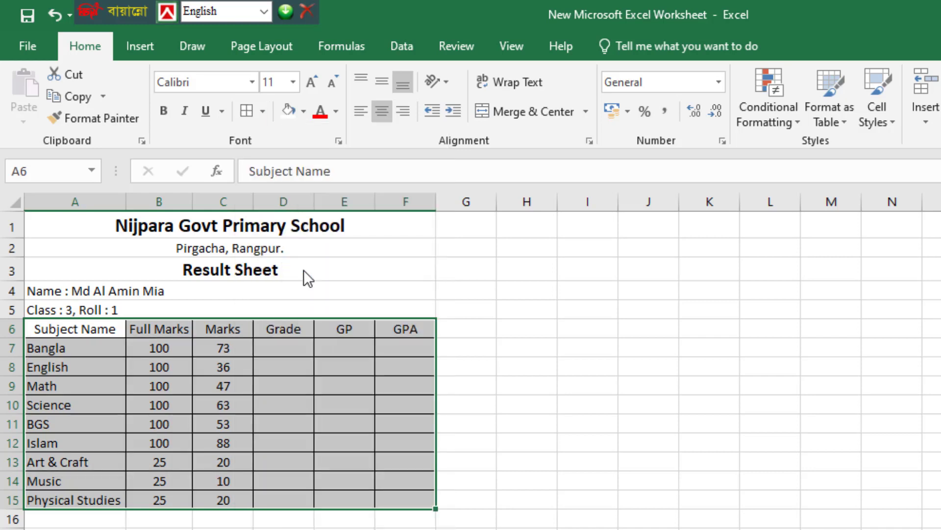
{"action": "left_click", "coordinate": [406, 366]}
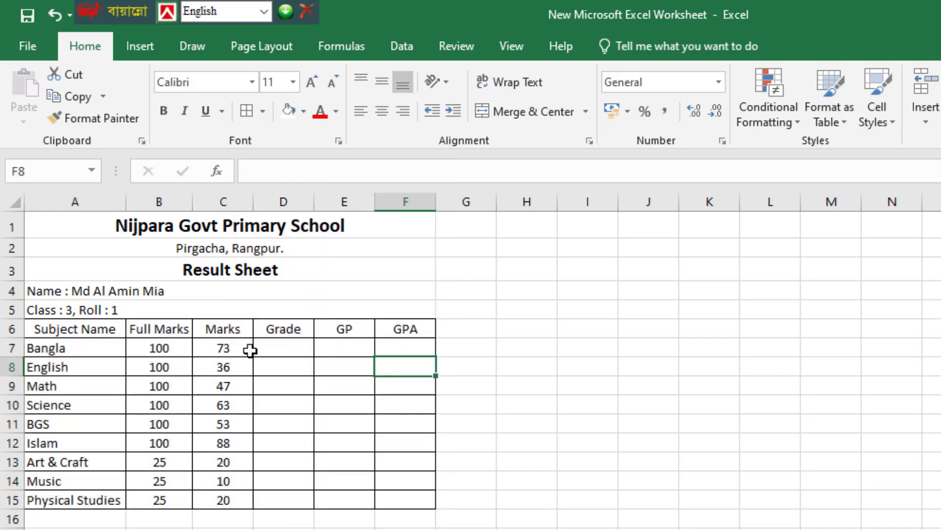
- Make the table header row A6:F6 bold at size 12 and widen the Full Marks column slightly to fit its heading
{"action": "left_click_drag", "start_coordinate": [44, 331], "coordinate": [391, 324]}
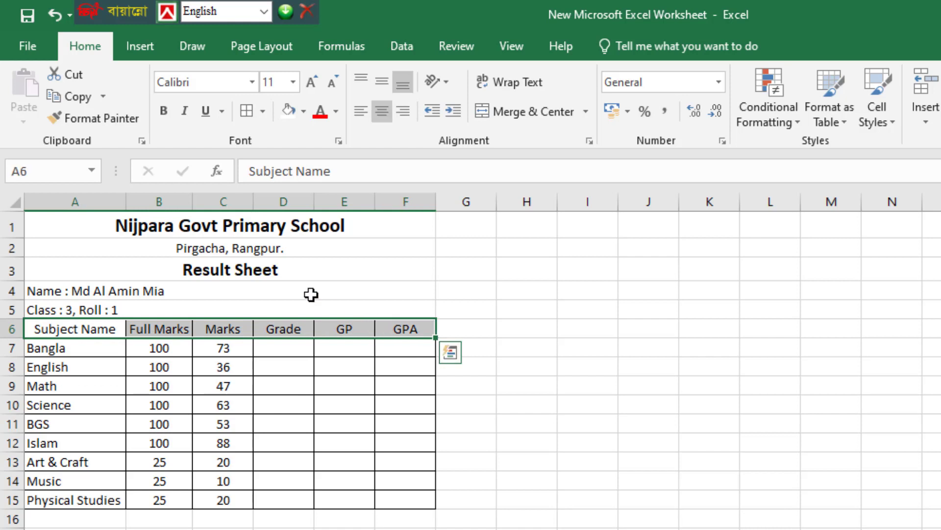
{"action": "left_click", "coordinate": [165, 110]}
{"action": "left_click", "coordinate": [316, 81]}
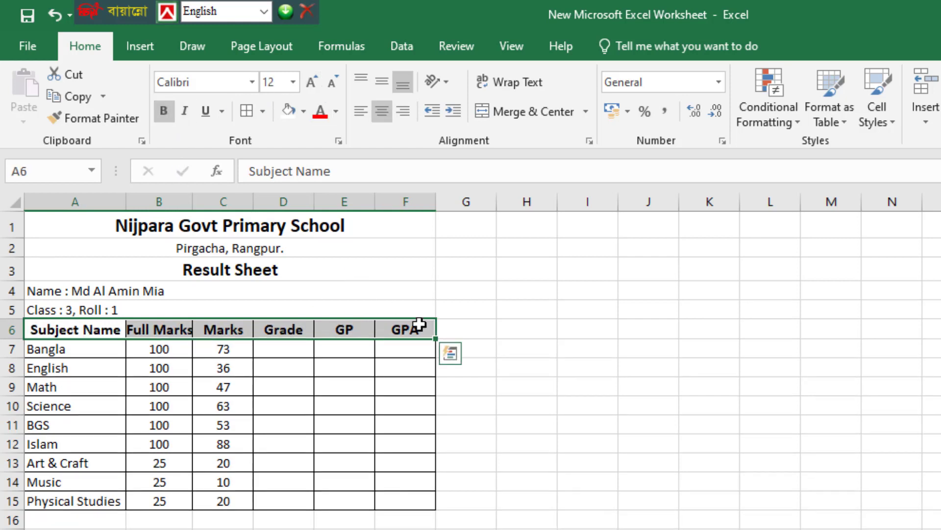
{"action": "left_click", "coordinate": [526, 306]}
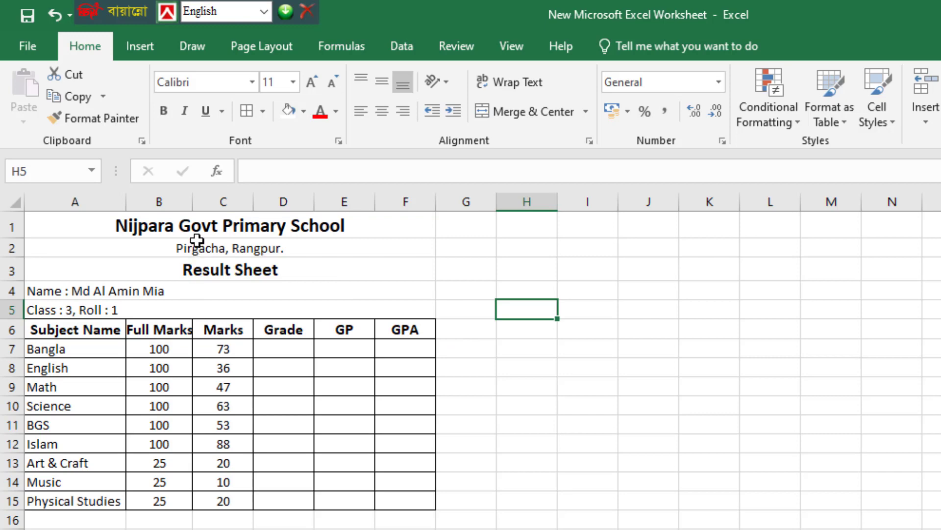
{"action": "left_click_drag", "start_coordinate": [191, 202], "coordinate": [198, 201]}
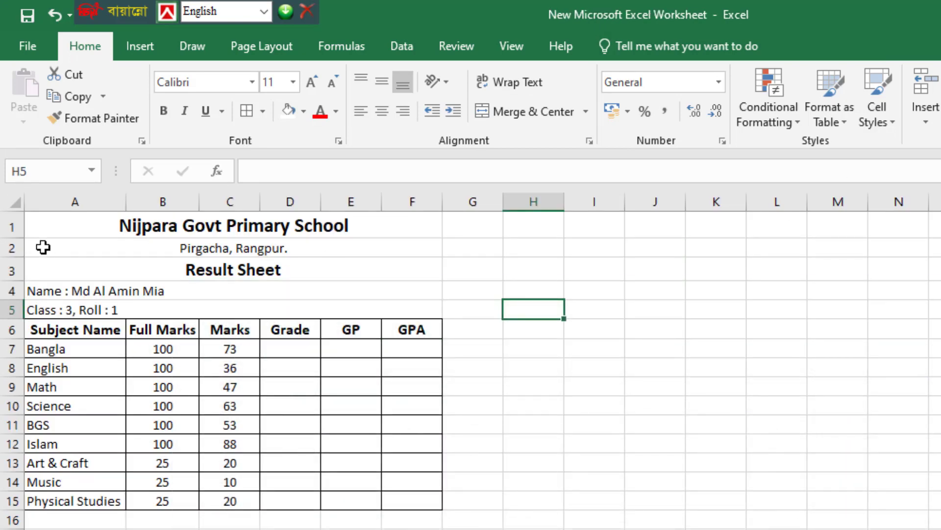
- Apply Outside Borders around the whole result sheet, A1:F15
{"action": "left_click_drag", "start_coordinate": [42, 236], "coordinate": [432, 500]}
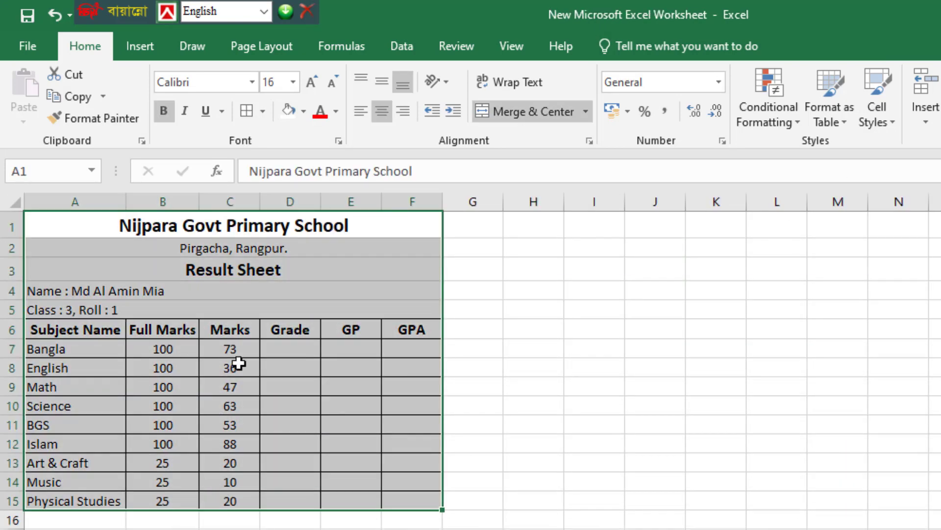
{"action": "left_click", "coordinate": [263, 113]}
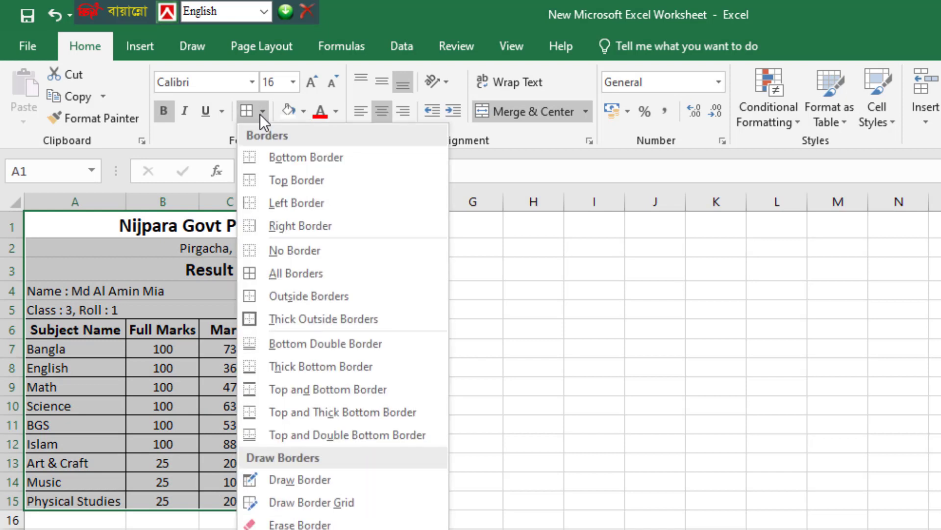
{"action": "left_click", "coordinate": [296, 297]}
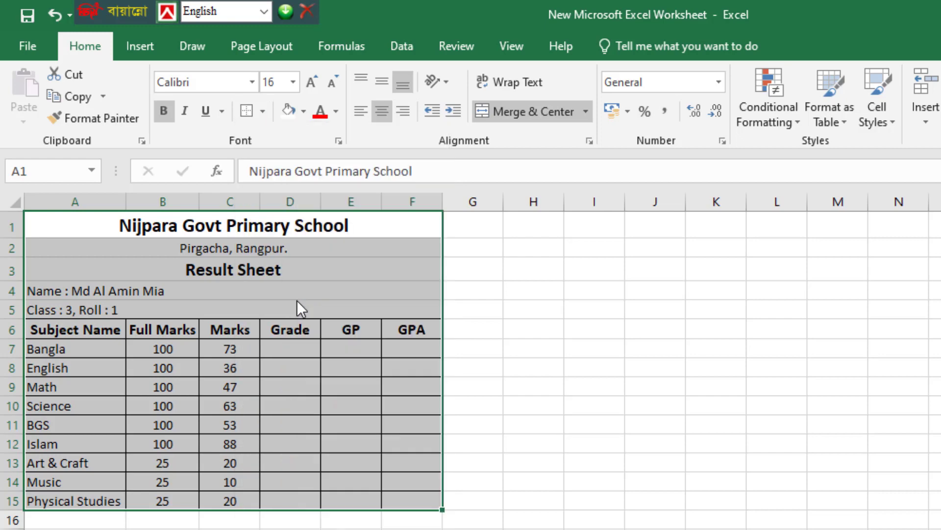
{"action": "left_click", "coordinate": [530, 307]}
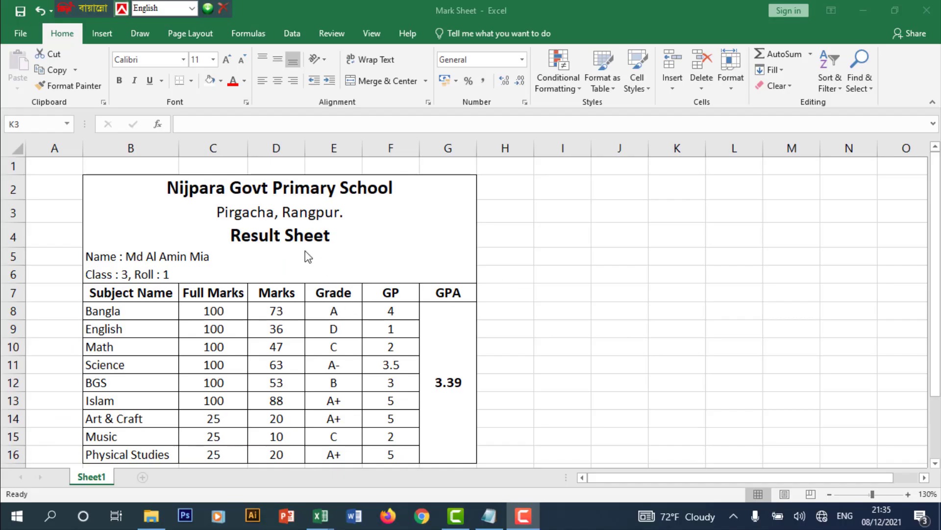
- Minimize the Mark Sheet workbook and start an IF formula in D7 of the new worksheet with the test C7/B7<33%
{"action": "left_click", "coordinate": [861, 7]}
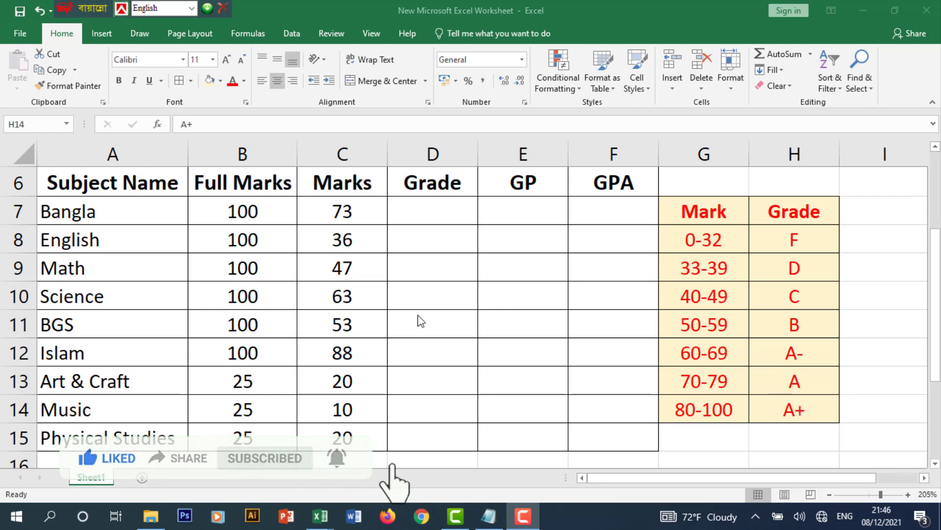
{"action": "left_click", "coordinate": [428, 213]}
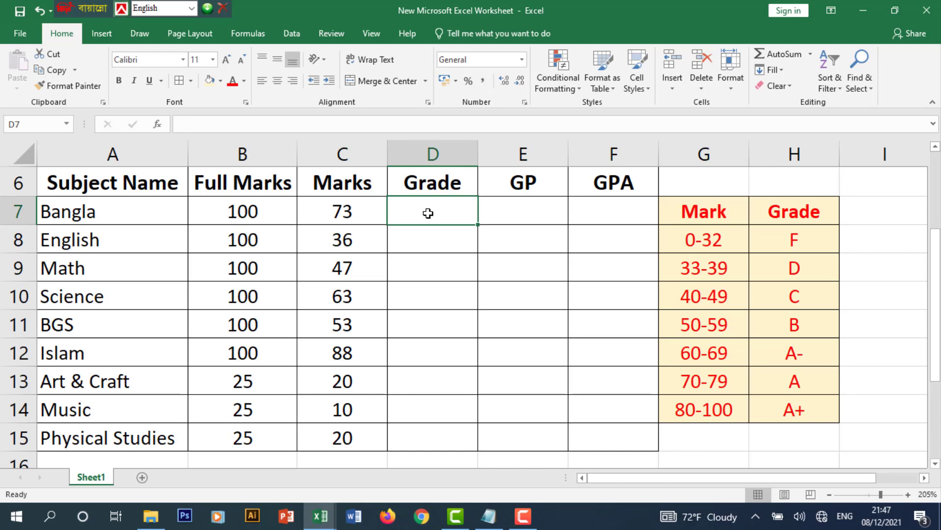
{"action": "type", "text": "="}
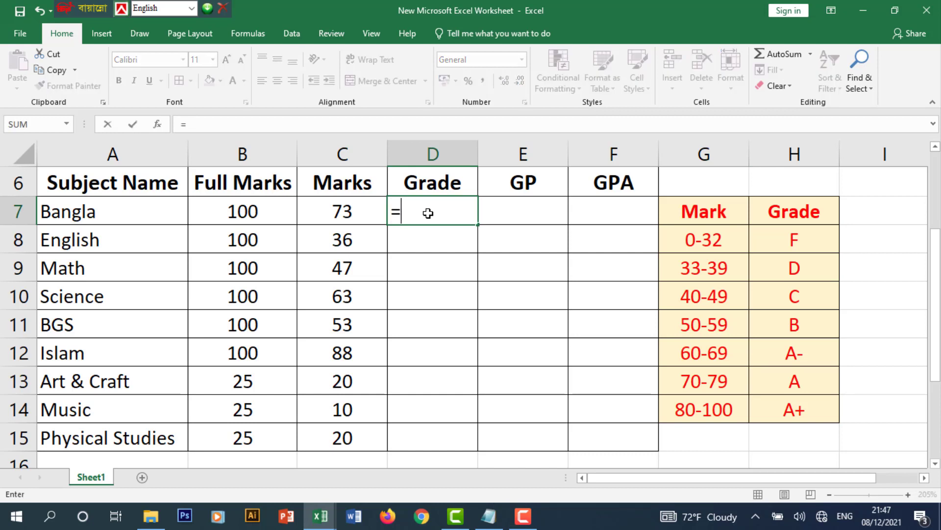
{"action": "type", "text": "IF"}
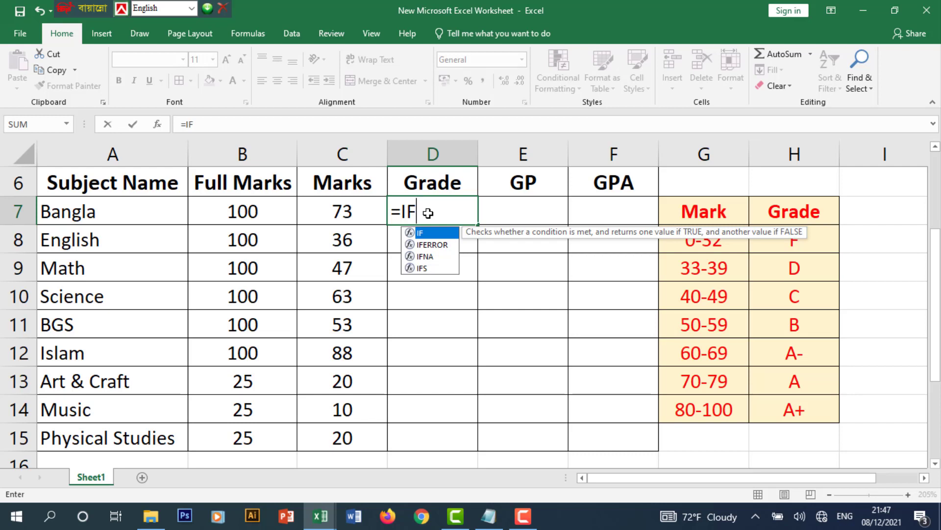
{"action": "type", "text": "("}
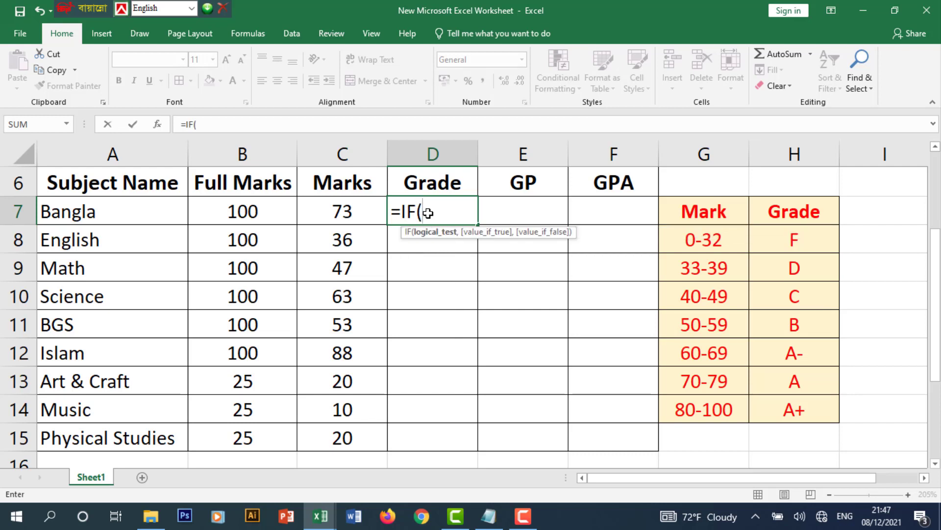
{"action": "left_click", "coordinate": [338, 210]}
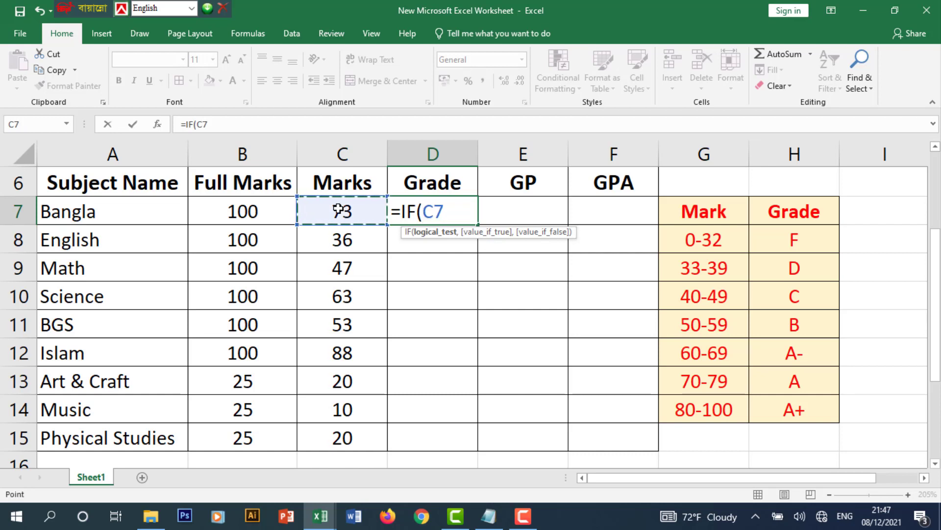
{"action": "type", "text": "/"}
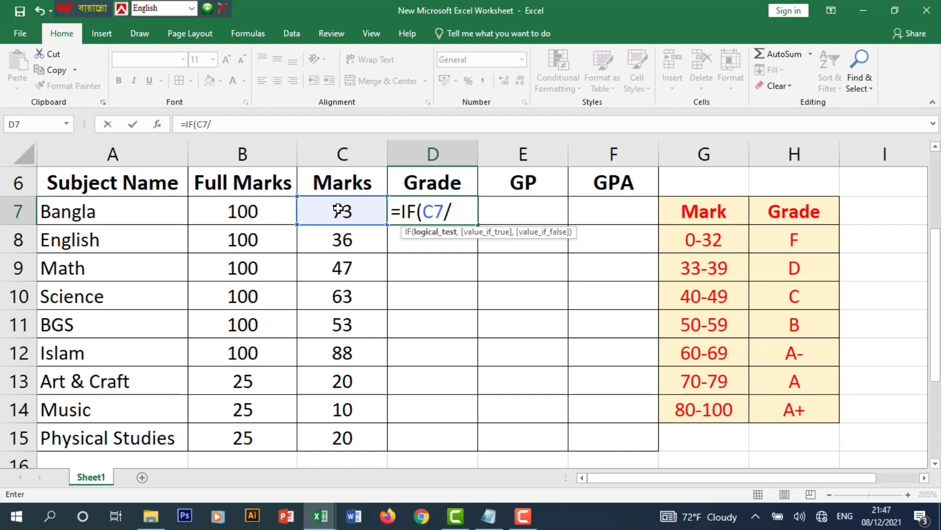
{"action": "left_click", "coordinate": [259, 212]}
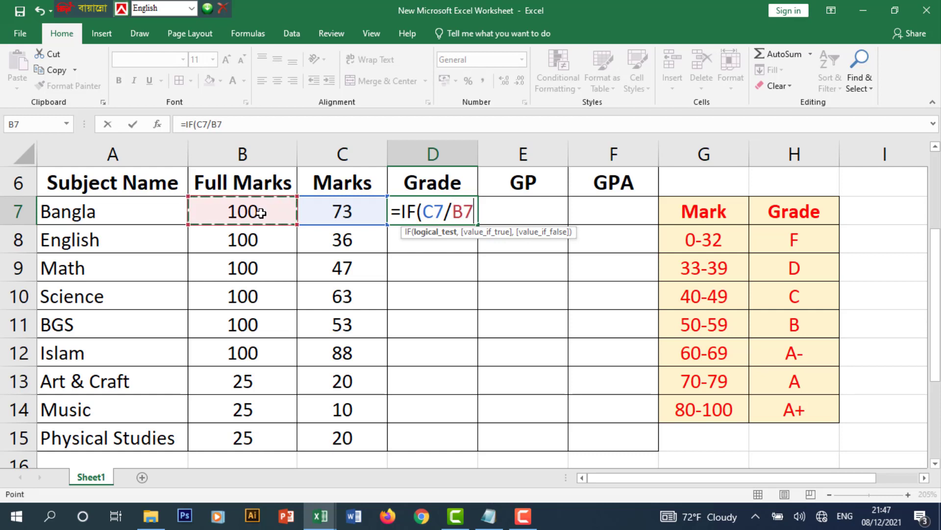
{"action": "type", "text": "<"}
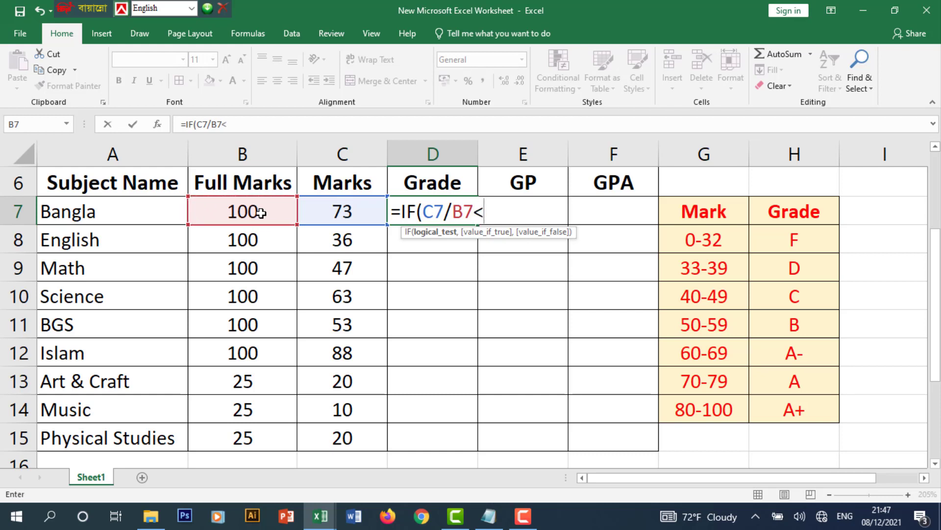
{"action": "type", "text": "33%"}
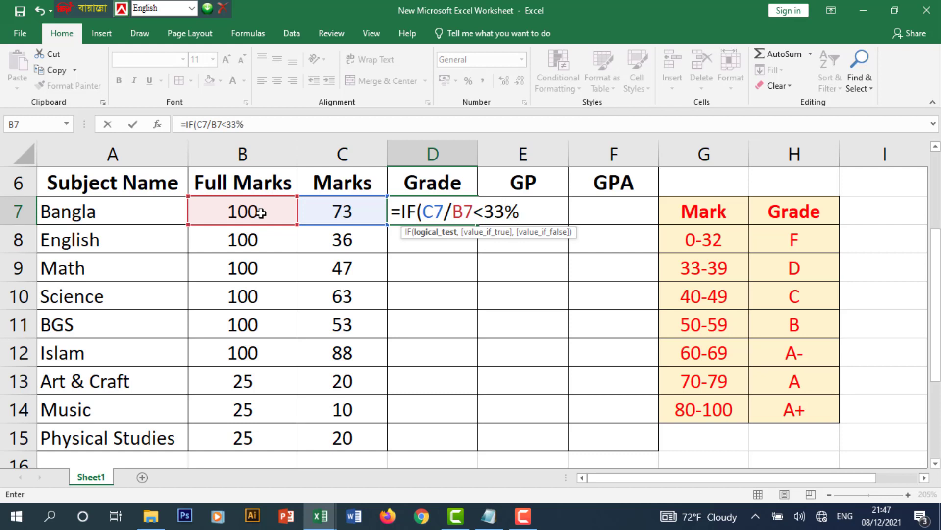
- Add "F" as the value-if-true of the IF formula in D7, followed by a comma for the next argument
{"action": "type", "text": ","}
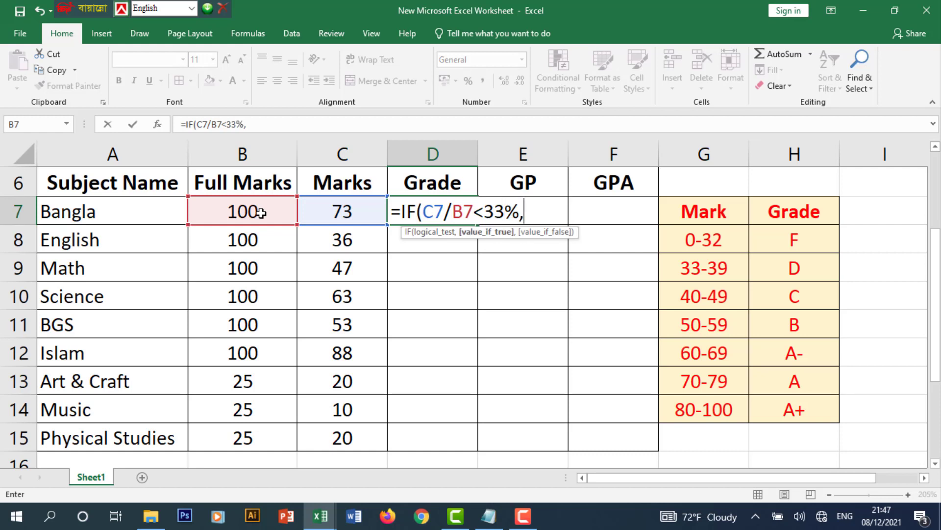
{"action": "type", "text": "\"f"}
{"action": "key", "text": "BackSpace"}
{"action": "type", "text": "F\","}
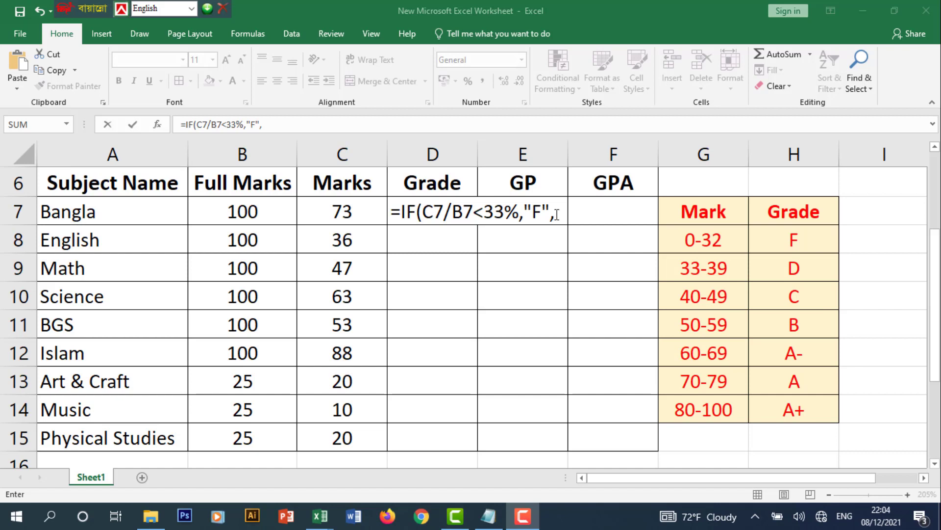
- Copy the formula segment IF(C7/B7<33%,"F", and append it as a nested IF, changed to test below 40% and return "D"
{"action": "left_click_drag", "start_coordinate": [557, 214], "coordinate": [401, 212]}
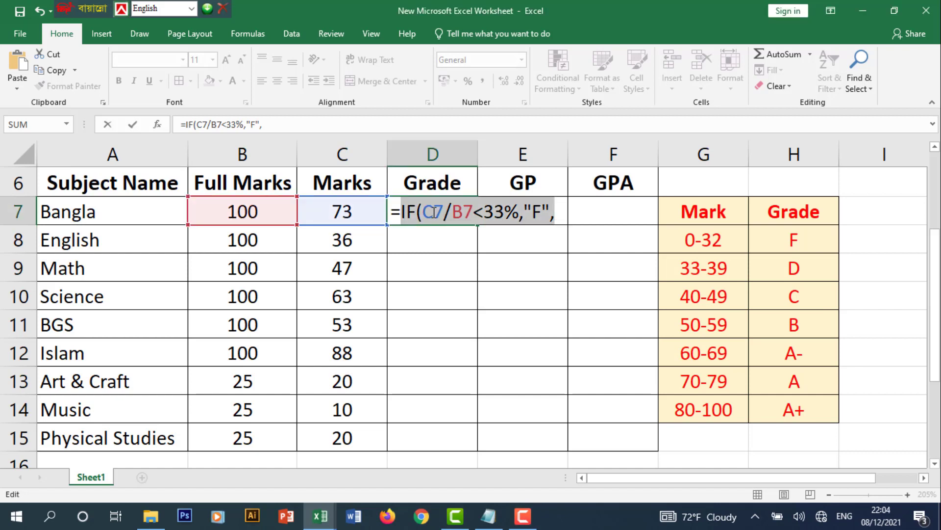
{"action": "left_click_drag", "start_coordinate": [263, 124], "coordinate": [187, 126]}
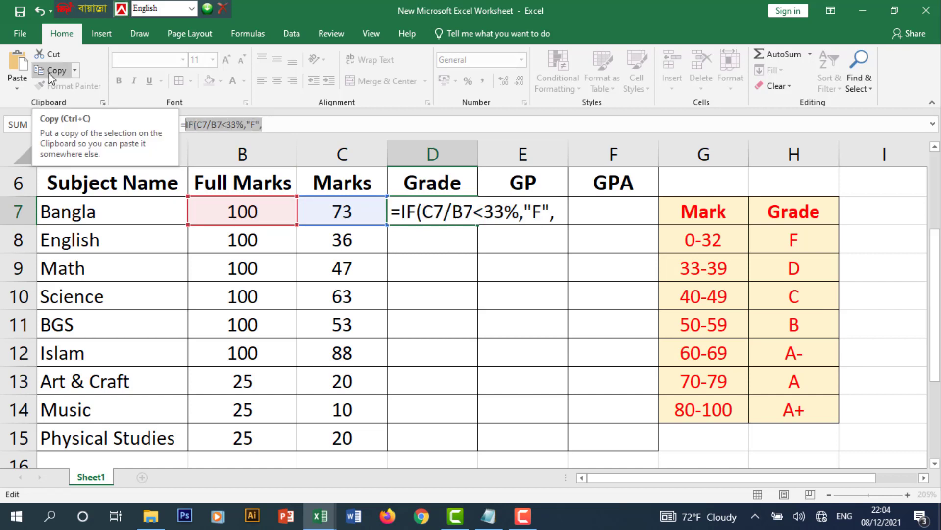
{"action": "key", "text": "ctrl+c"}
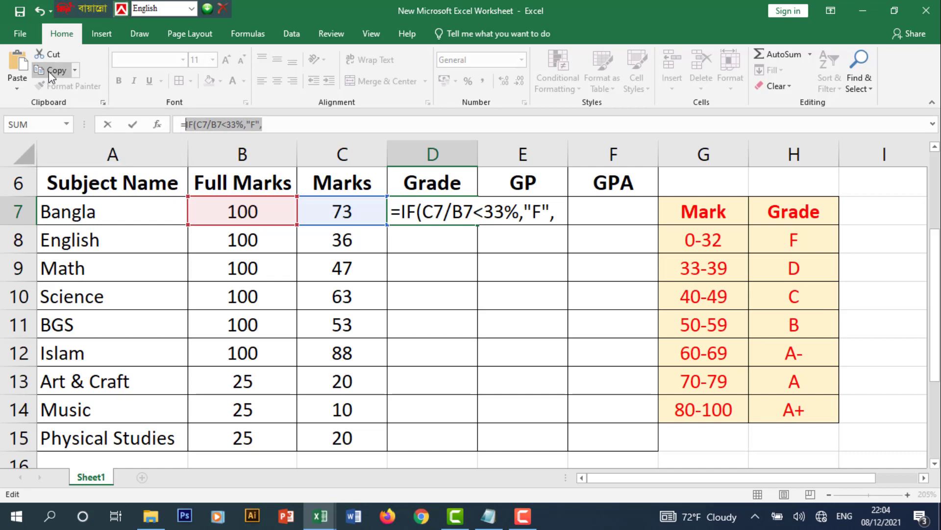
{"action": "left_click", "coordinate": [270, 124]}
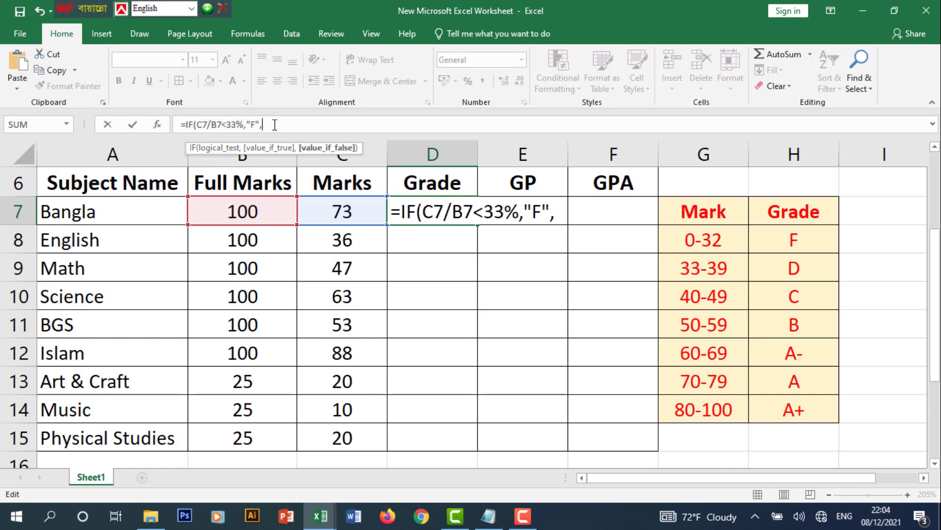
{"action": "key", "text": "ctrl+v"}
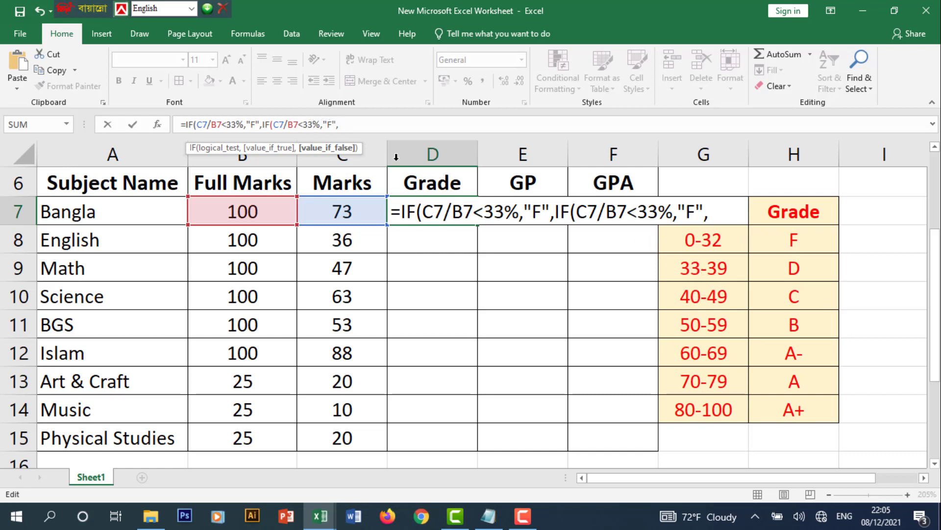
{"action": "double_click", "coordinate": [307, 125]}
{"action": "type", "text": "40"}
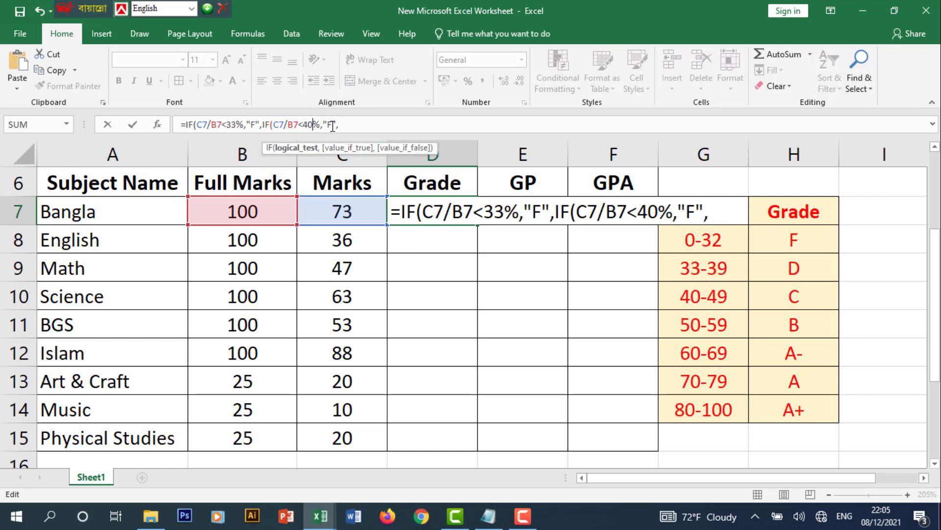
{"action": "double_click", "coordinate": [331, 125]}
{"action": "type", "text": "D"}
- Append another copy of the IF segment to the D7 formula, changed to test below 50% and return "C"
{"action": "key", "text": "ctrl+v"}
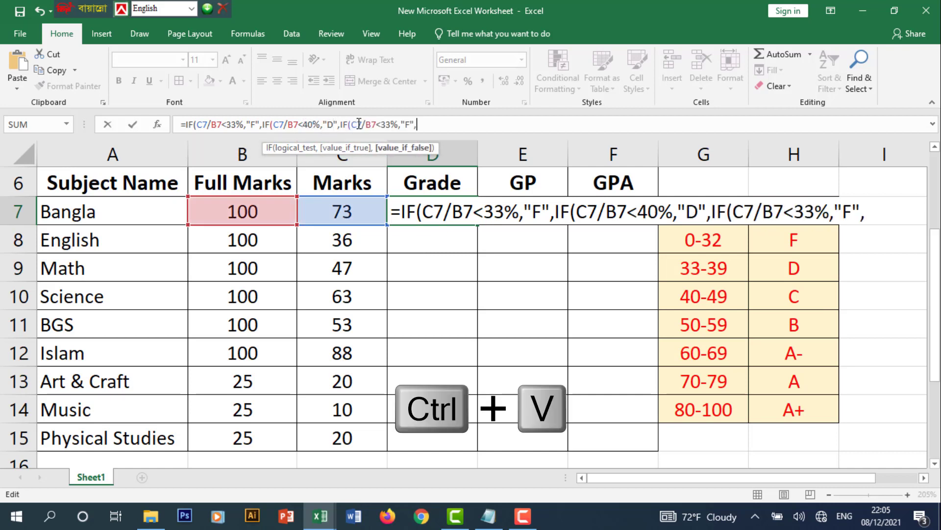
{"action": "double_click", "coordinate": [386, 125]}
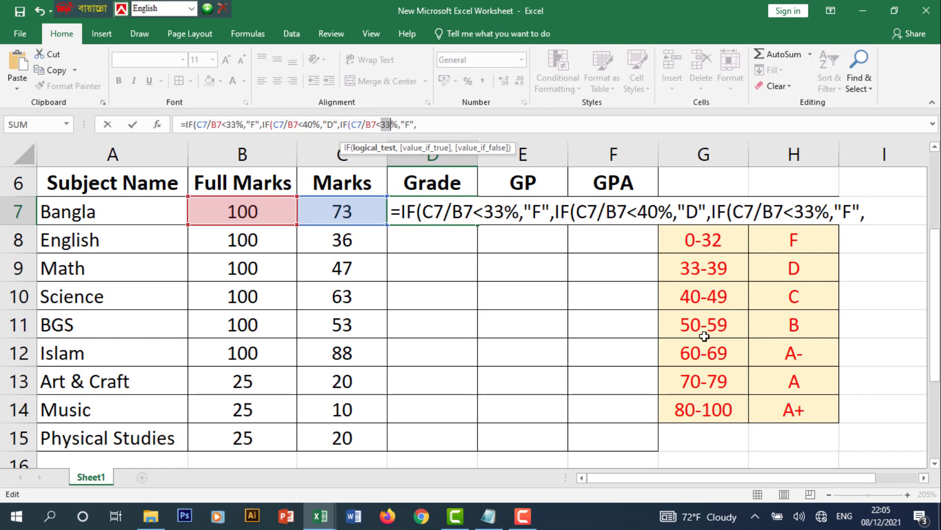
{"action": "type", "text": "50"}
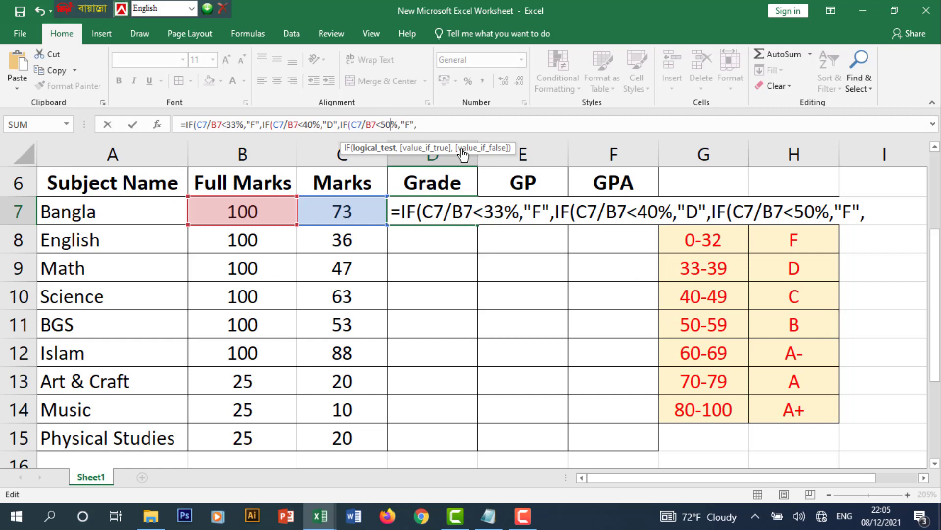
{"action": "double_click", "coordinate": [408, 124]}
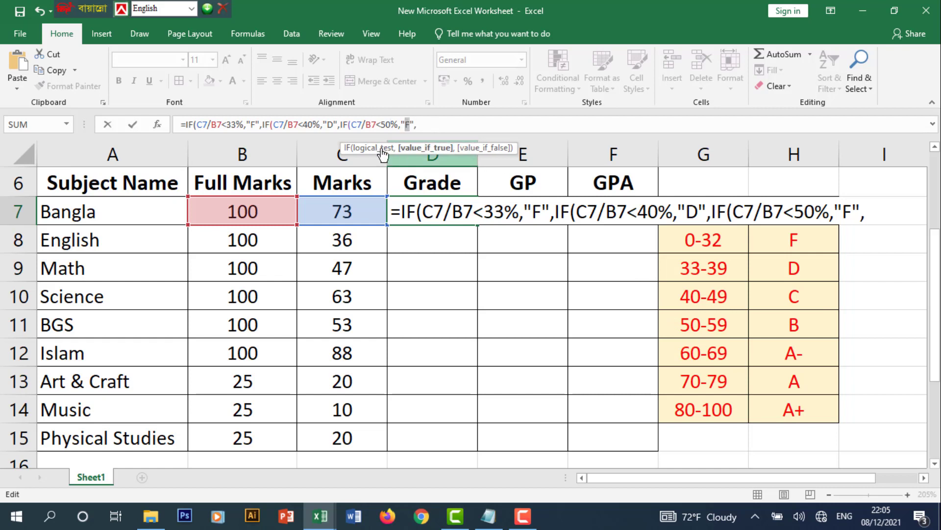
{"action": "type", "text": "C"}
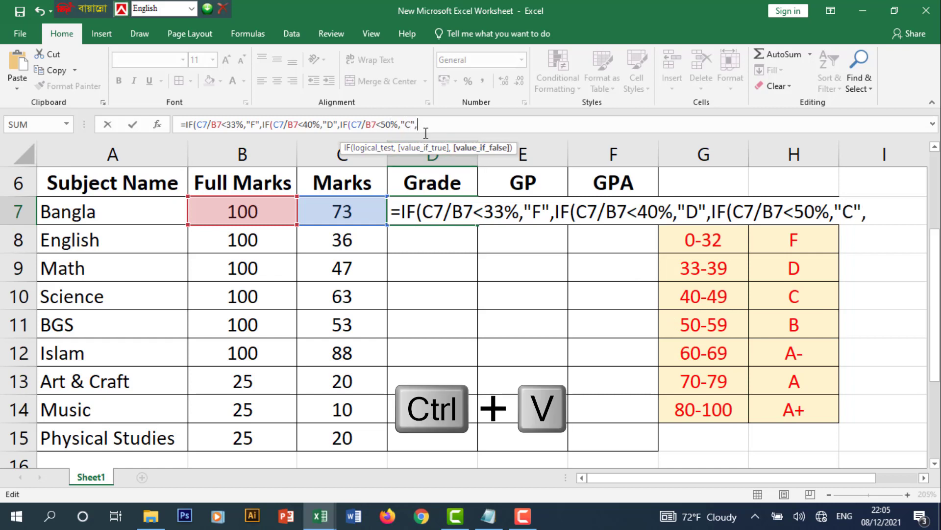
- Append a fourth IF segment to the D7 formula, changed to test below 60% and return "B"
{"action": "key", "text": "ctrl+v"}
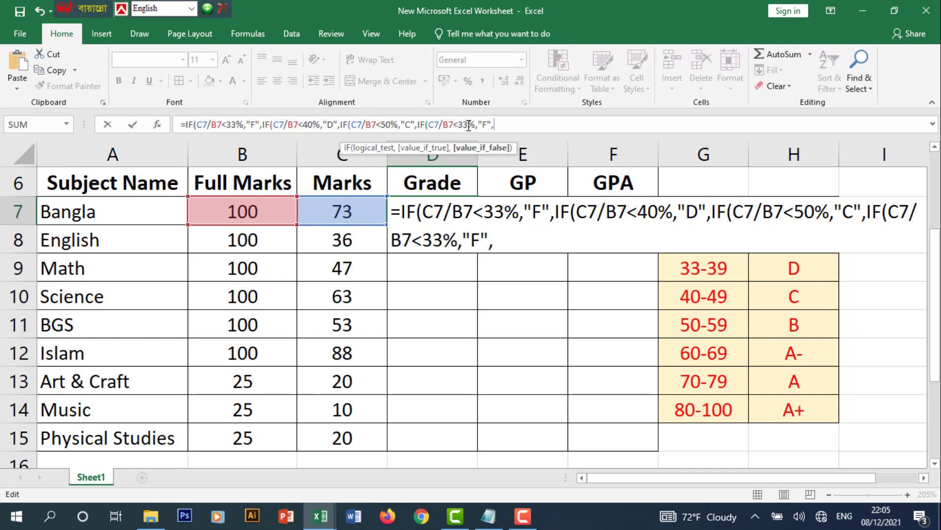
{"action": "left_click_drag", "start_coordinate": [465, 127], "coordinate": [460, 126]}
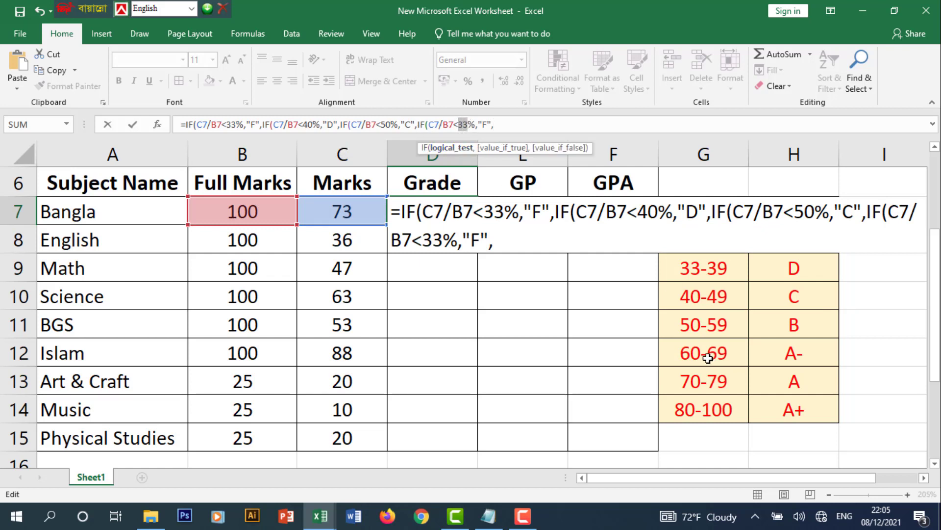
{"action": "type", "text": "60"}
{"action": "double_click", "coordinate": [485, 125]}
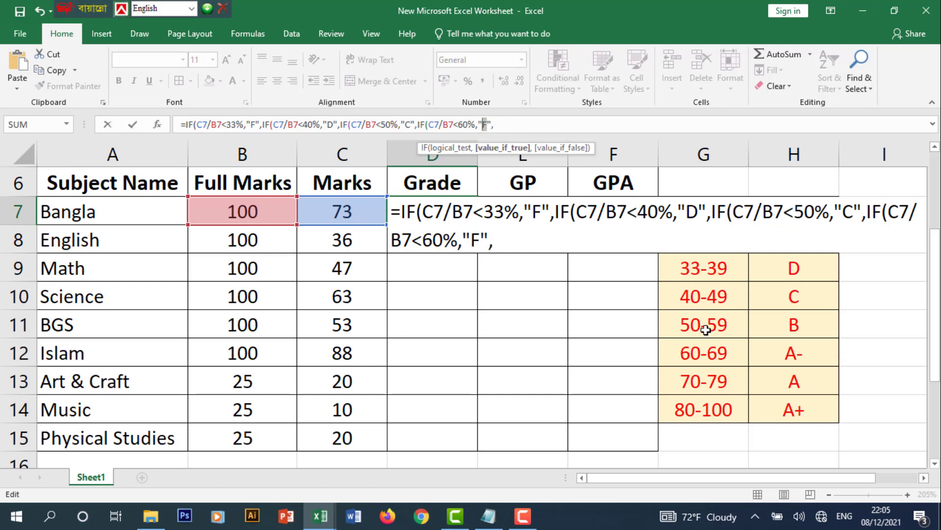
{"action": "type", "text": "B"}
- Append a fifth IF segment to the D7 formula, changed to test below 70% and return "A-"
{"action": "key", "text": "ctrl+v"}
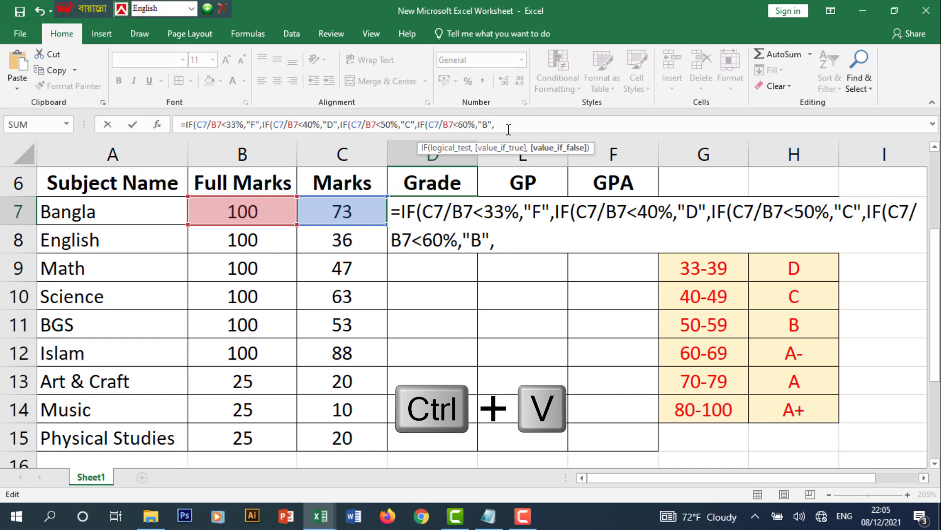
{"action": "double_click", "coordinate": [540, 124]}
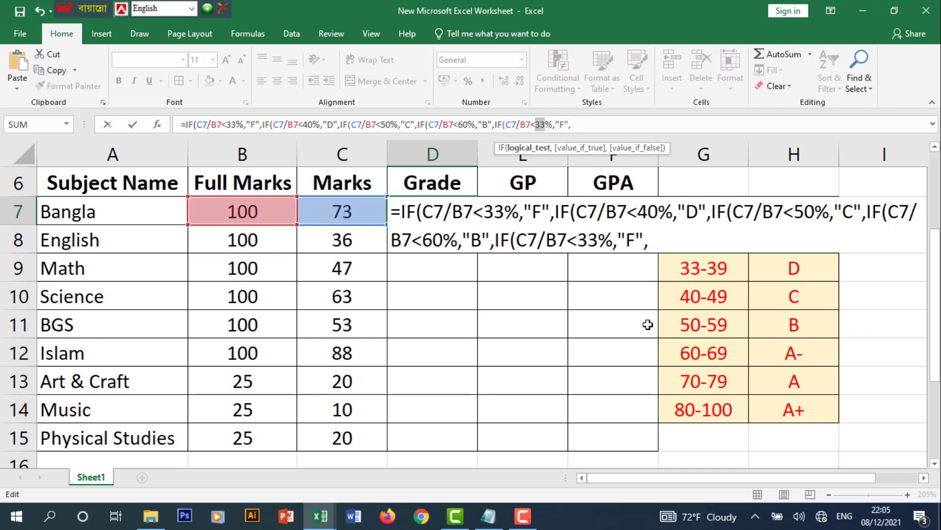
{"action": "type", "text": "70"}
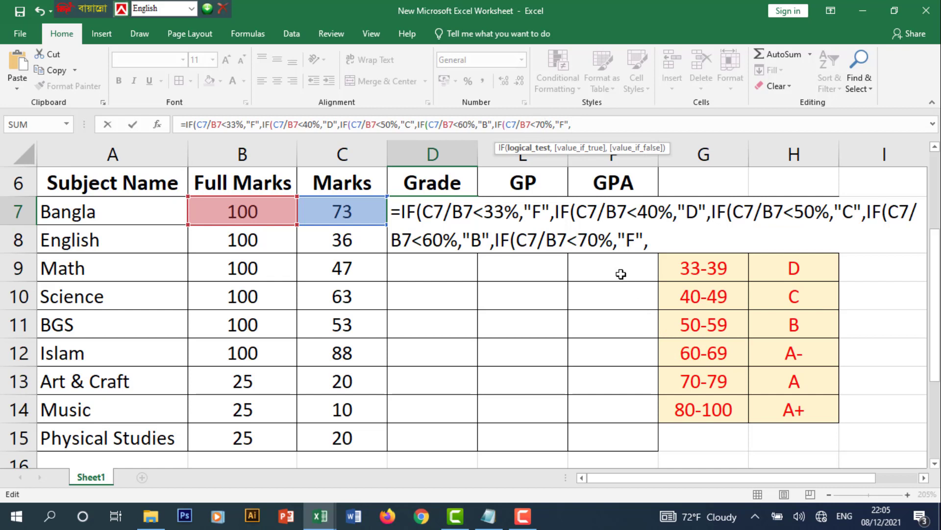
{"action": "double_click", "coordinate": [563, 125]}
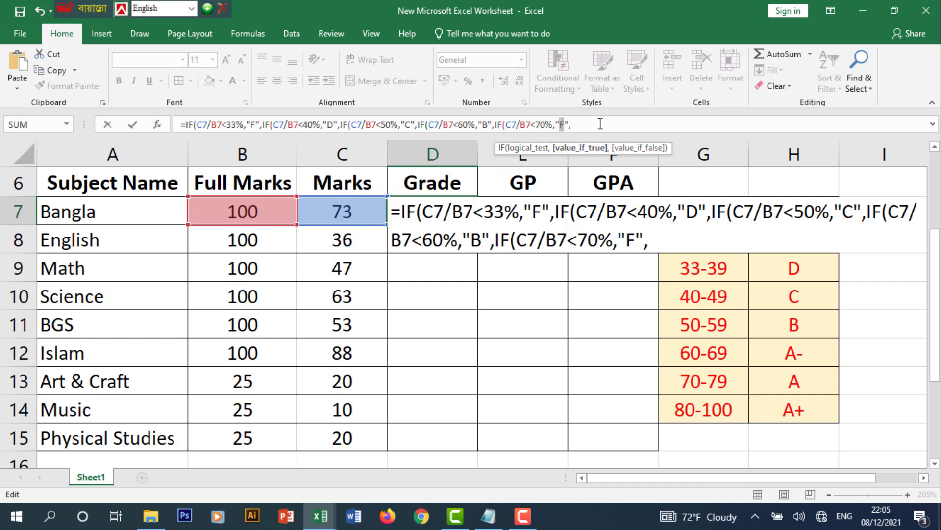
{"action": "type", "text": "A-"}
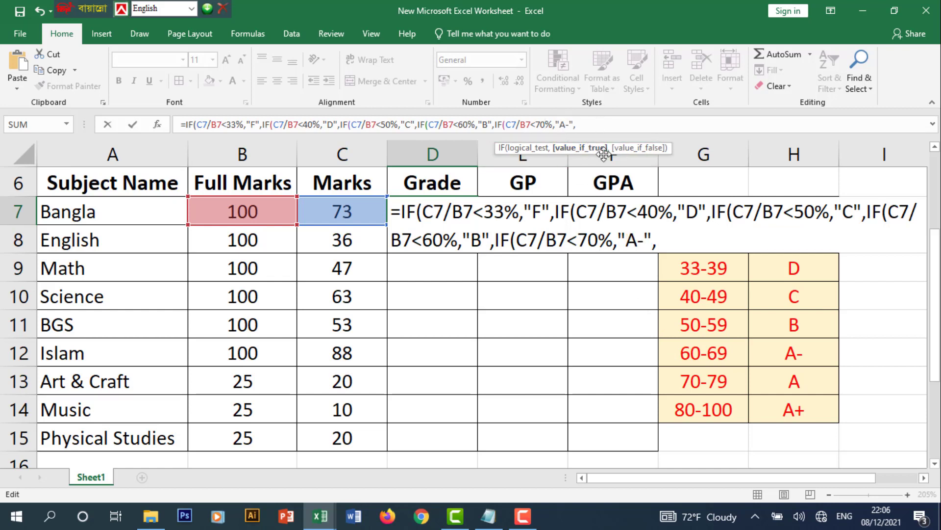
- Append a sixth IF segment to the D7 formula, changed to test below 80% and return "A"
{"action": "type", "text": "IF(C7/B7<33%,\"F\","}
{"action": "double_click", "coordinate": [623, 124]}
{"action": "type", "text": "80"}
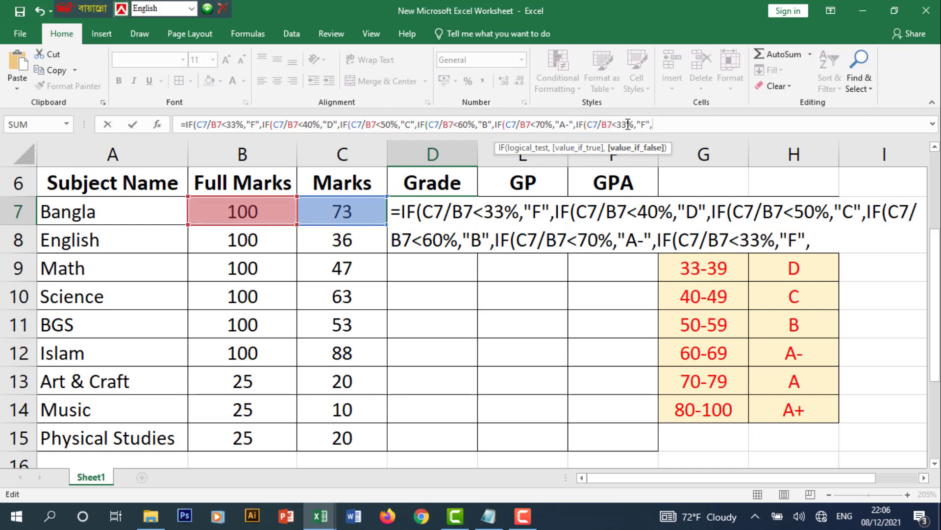
{"action": "double_click", "coordinate": [643, 125]}
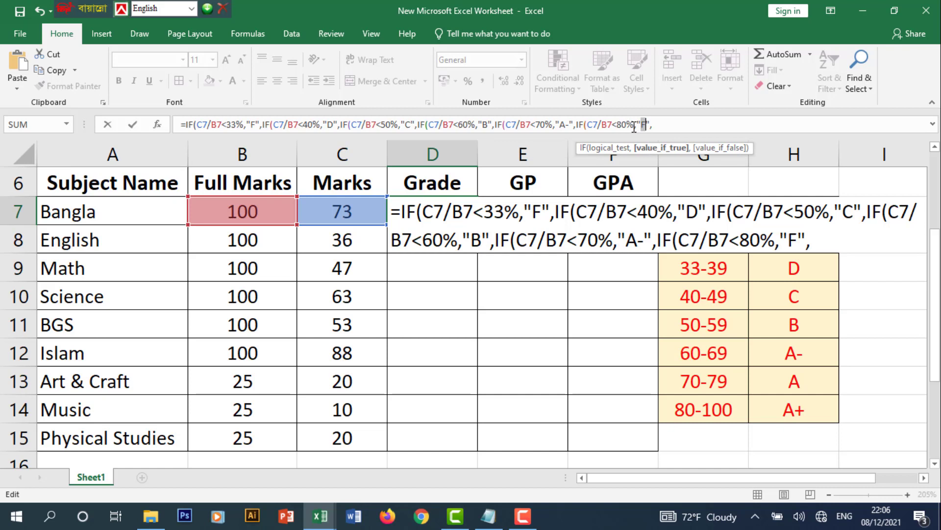
{"action": "type", "text": "A"}
- Append a seventh IF segment to the D7 formula, changed to test below 100% and return "A+"
{"action": "type", "text": "IF(C7/B7<33%,\"F\","}
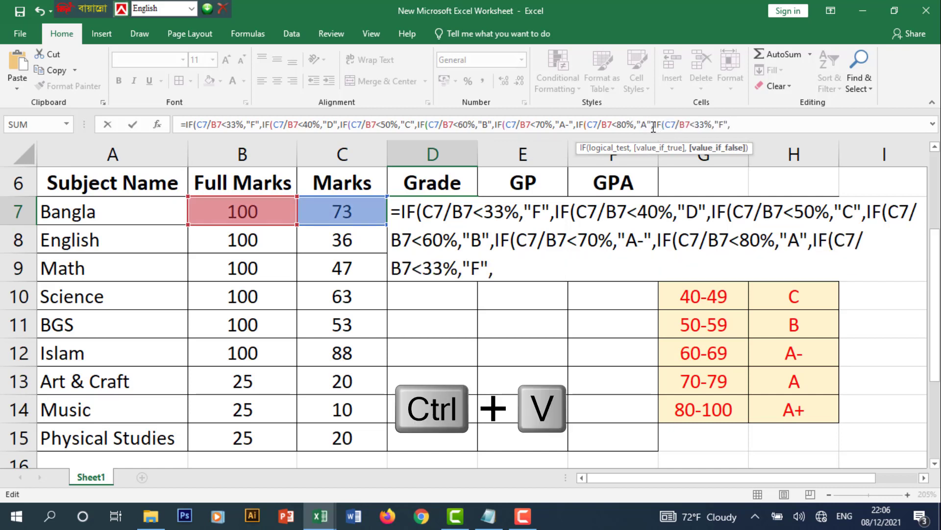
{"action": "double_click", "coordinate": [696, 125]}
{"action": "type", "text": "100"}
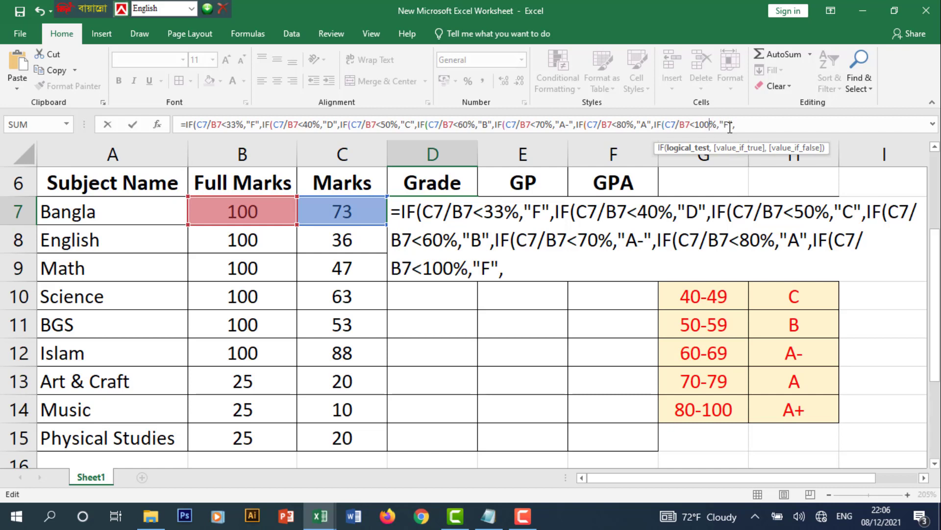
{"action": "double_click", "coordinate": [726, 124]}
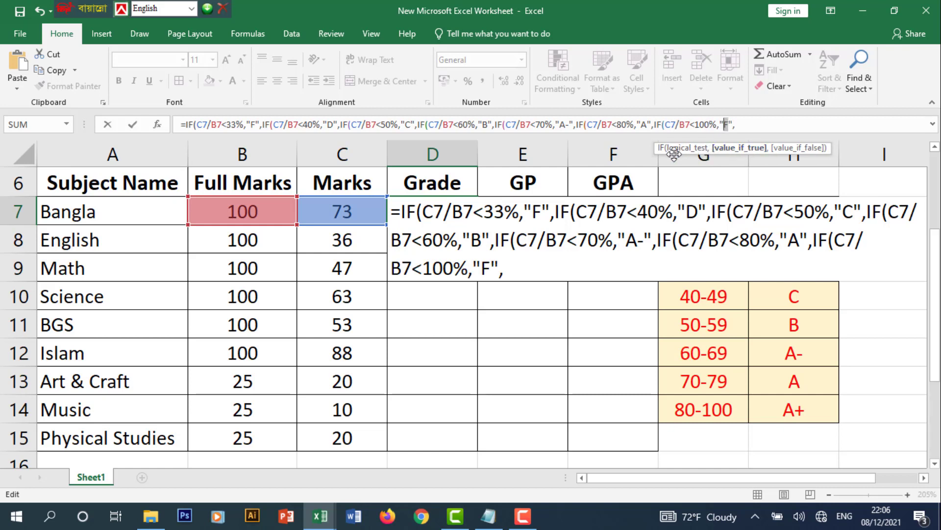
{"action": "type", "text": "A+"}
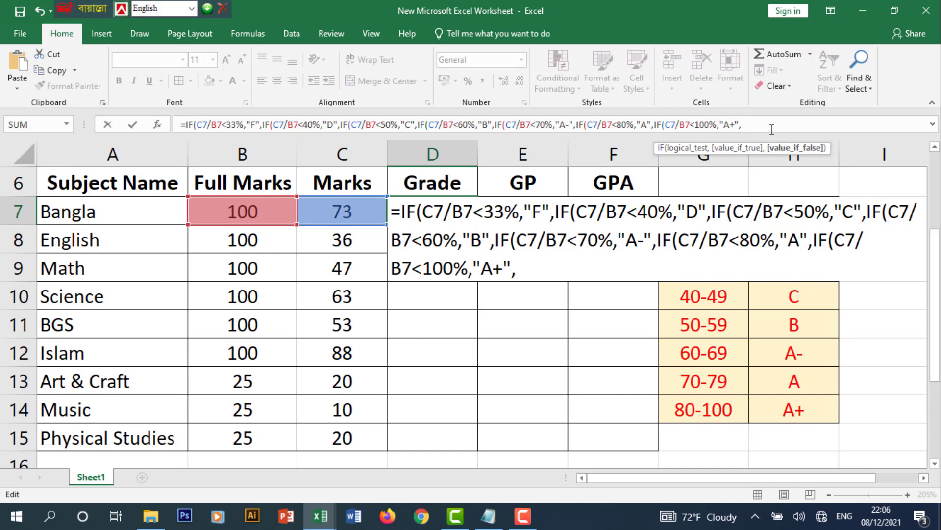
- Remove the trailing comma, close the nested IF formula with seven closing parentheses, and enter it in D7
{"action": "key", "text": "BackSpace"}
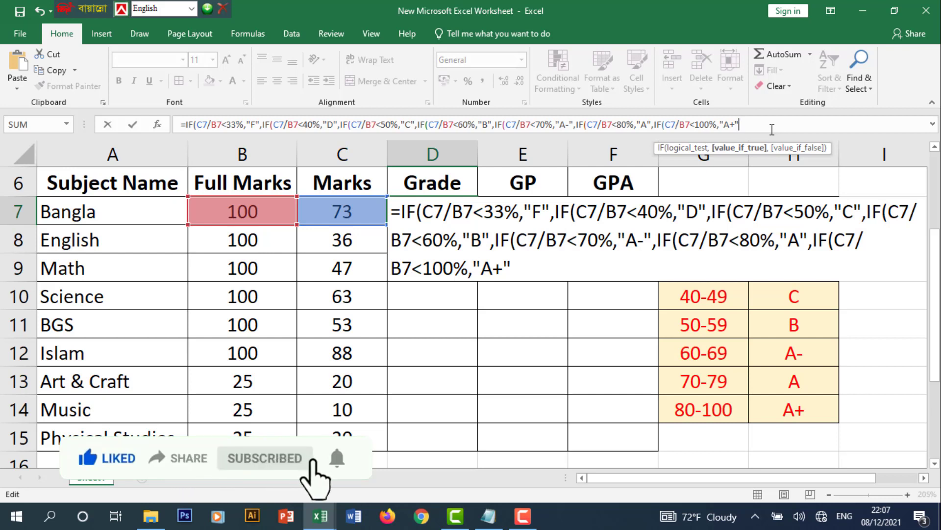
{"action": "type", "text": ")"}
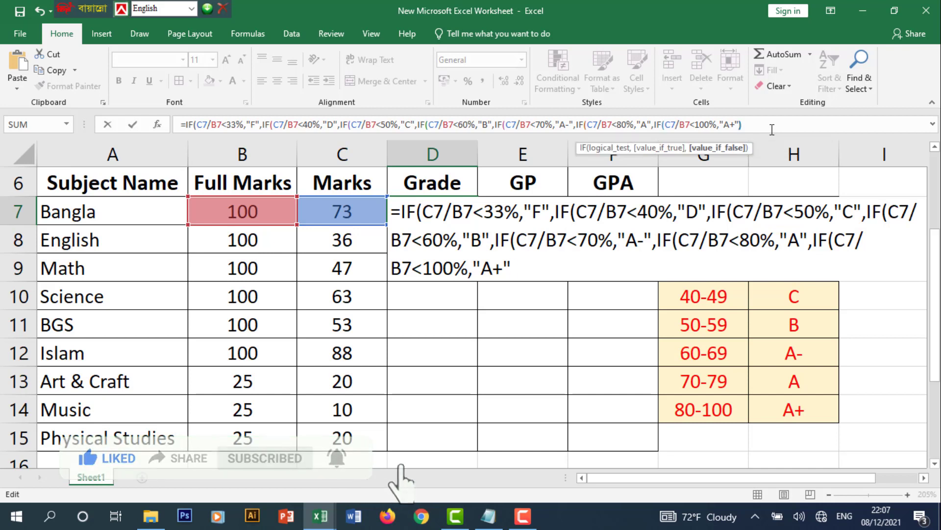
{"action": "type", "text": ")"}
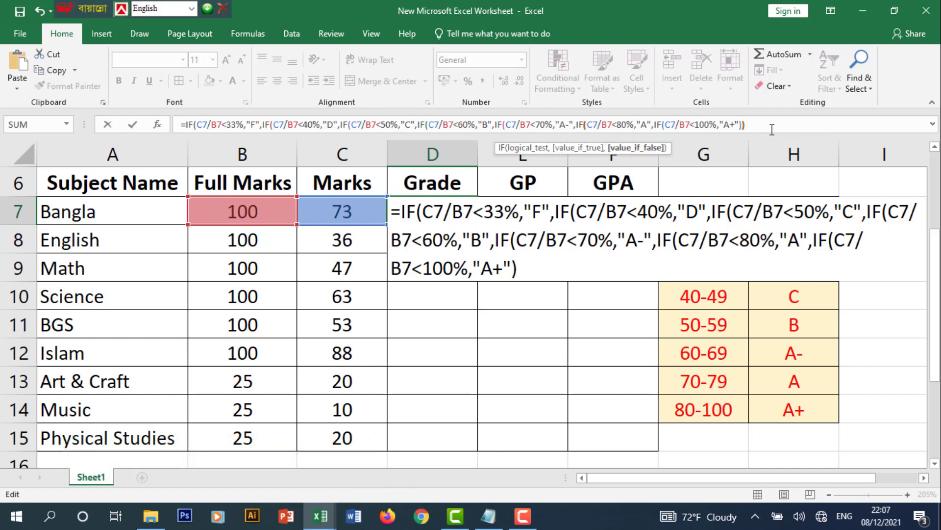
{"action": "type", "text": ")"}
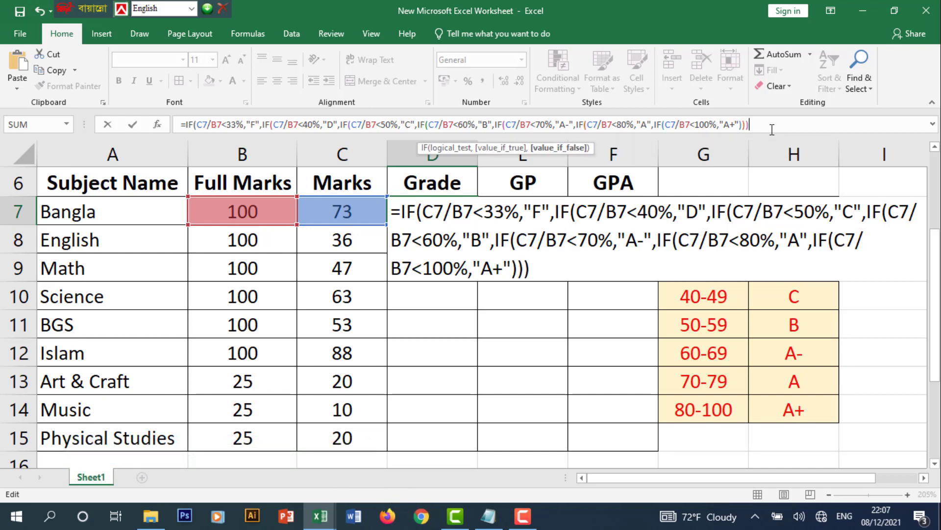
{"action": "type", "text": ")"}
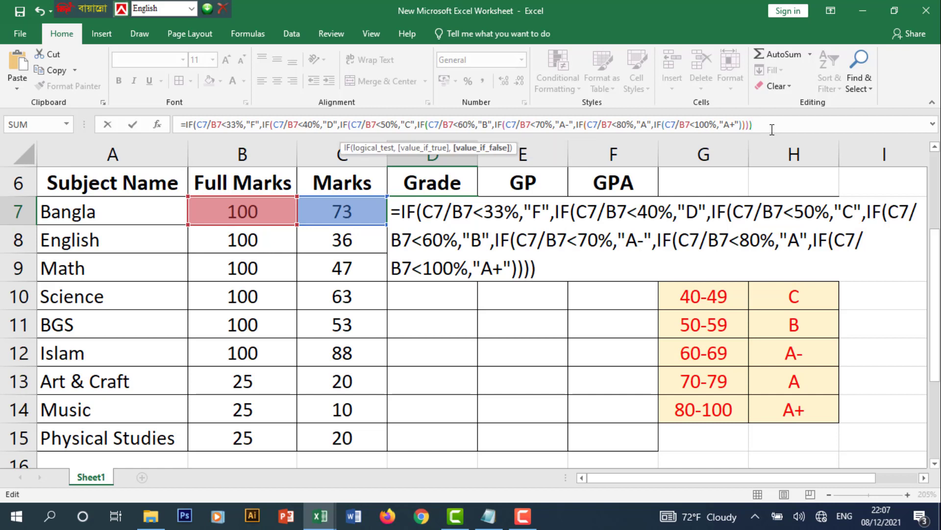
{"action": "type", "text": "))"}
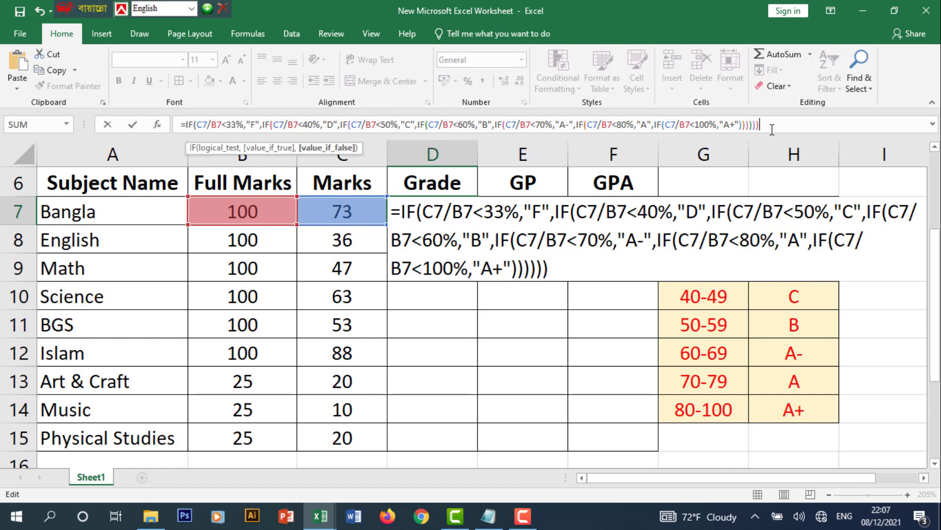
{"action": "type", "text": ")"}
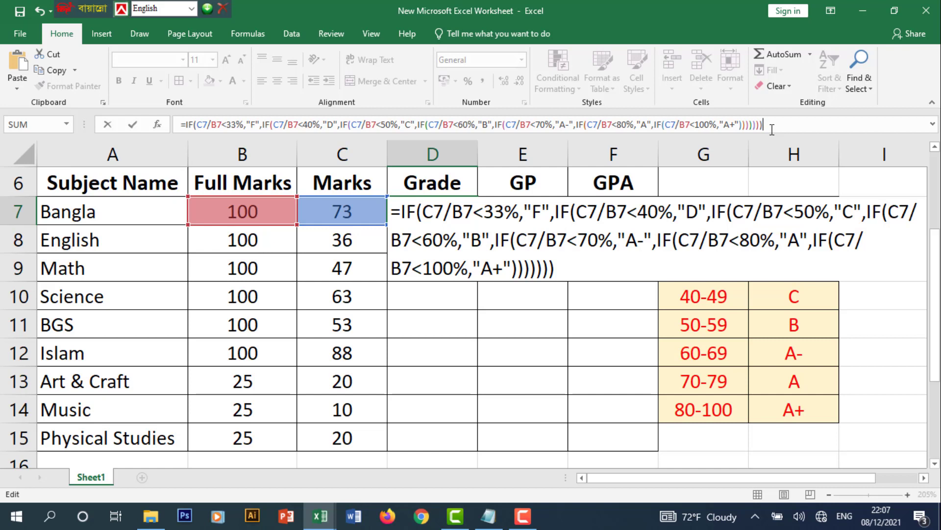
{"action": "key", "text": "Return"}
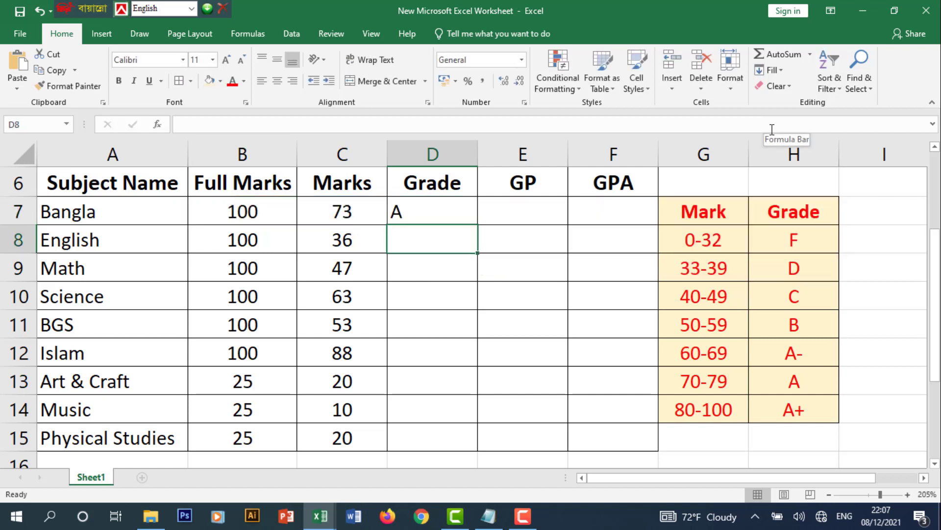
- Fill the grade formula from D7 down through D15 for the remaining subjects
{"action": "left_click", "coordinate": [436, 215]}
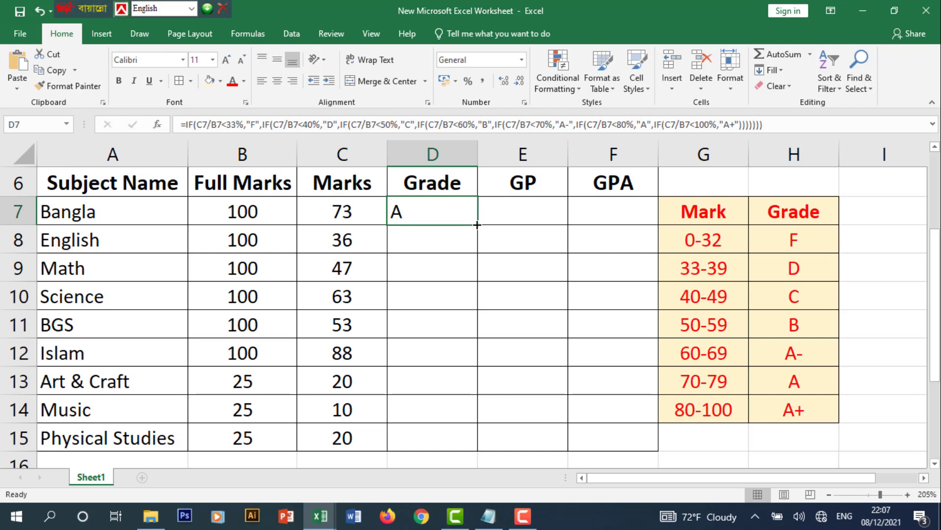
{"action": "left_click_drag", "start_coordinate": [477, 224], "coordinate": [477, 440]}
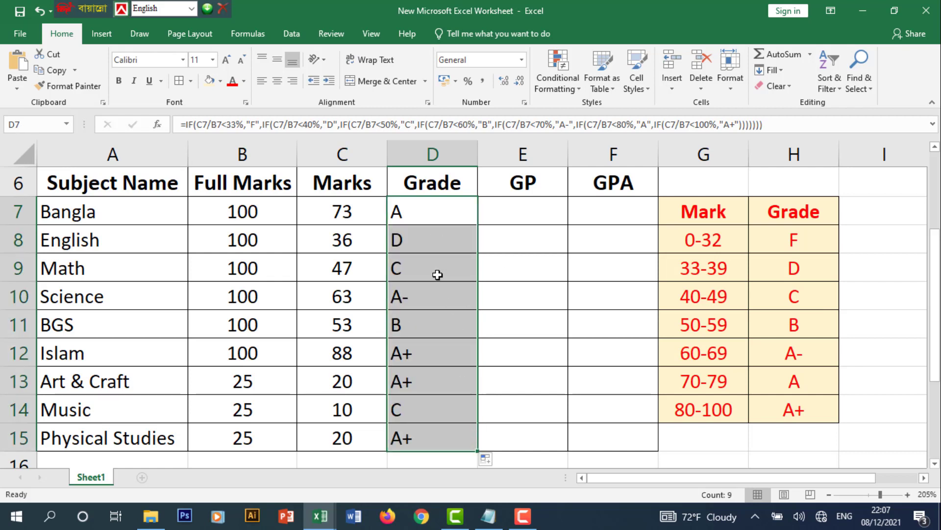
{"action": "left_click", "coordinate": [347, 270]}
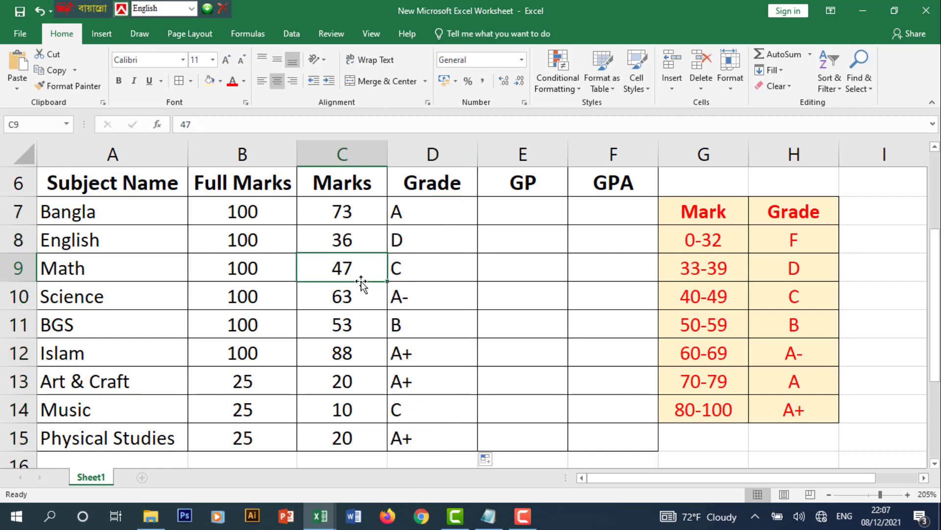
{"action": "type", "text": "53"}
{"action": "left_click", "coordinate": [415, 294]}
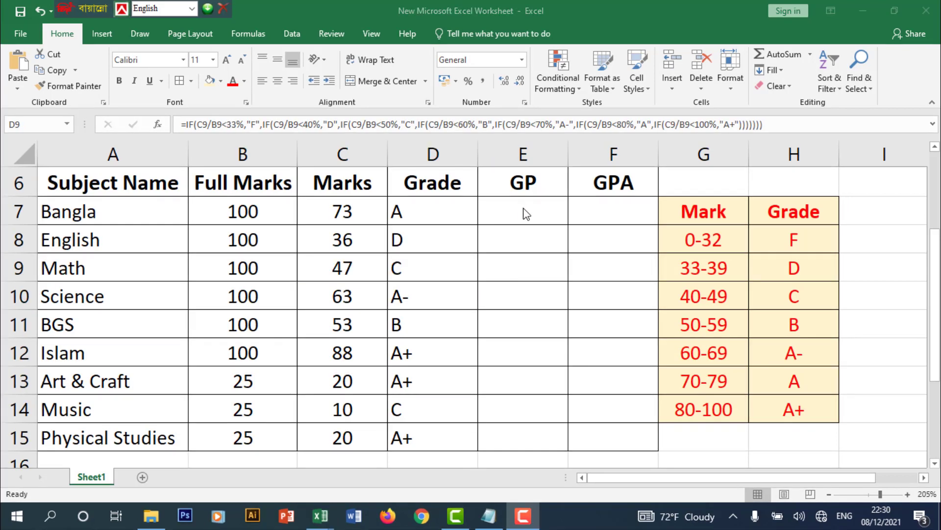
- Start an IF formula in E7 that returns 0 when the grade in D7 equals "F", ending with a comma: =IF(D7="F",0,
{"action": "left_click", "coordinate": [525, 214]}
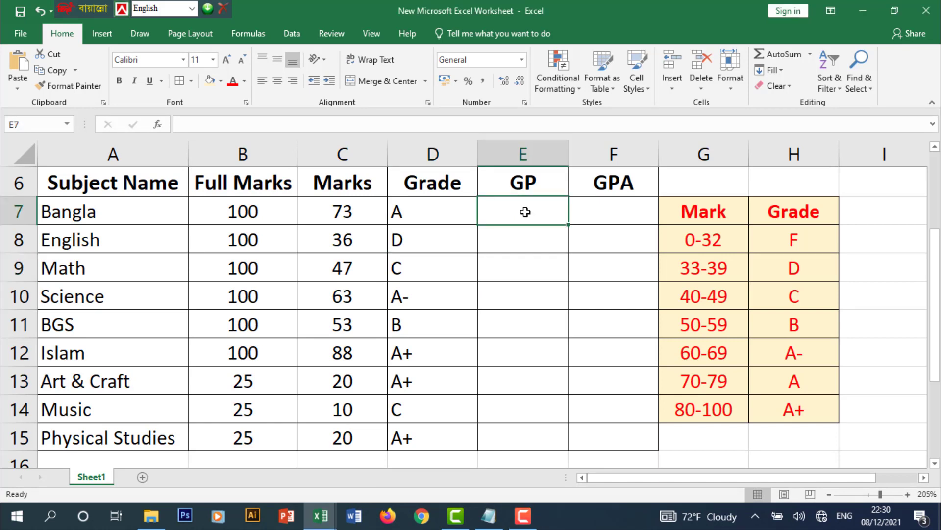
{"action": "type", "text": "="}
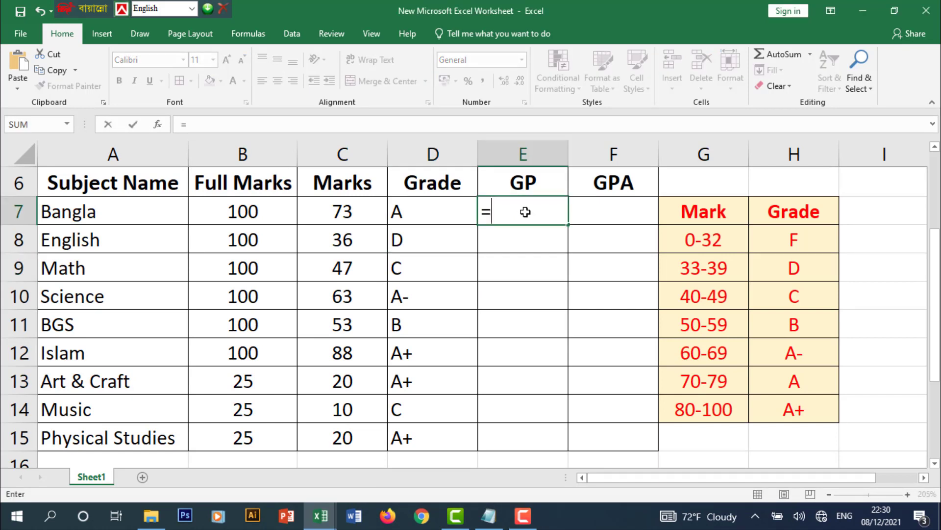
{"action": "type", "text": "IF("}
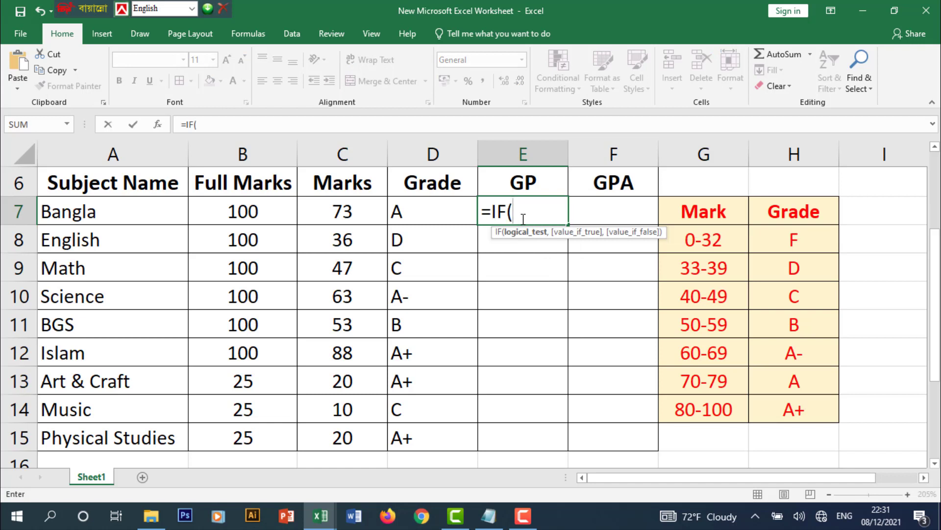
{"action": "left_click", "coordinate": [428, 213]}
{"action": "type", "text": "="}
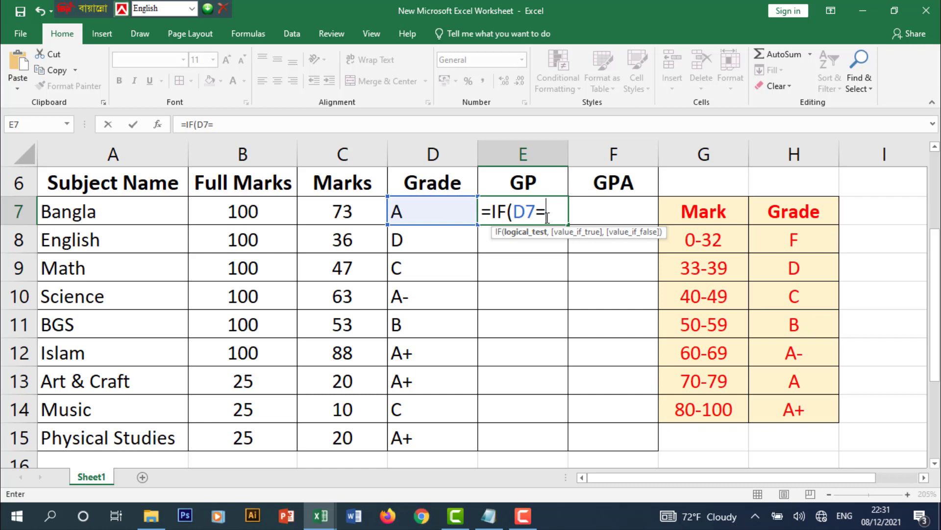
{"action": "type", "text": "\"F\""}
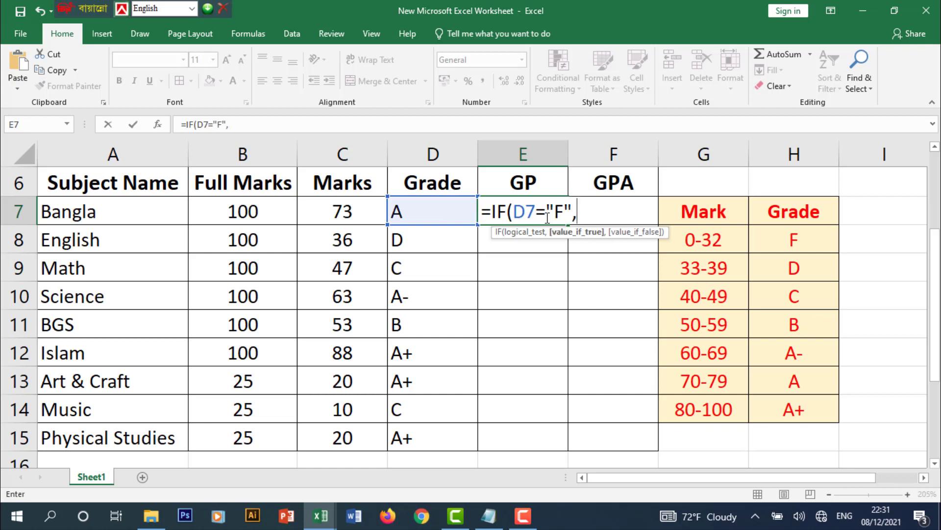
{"action": "type", "text": ",0,"}
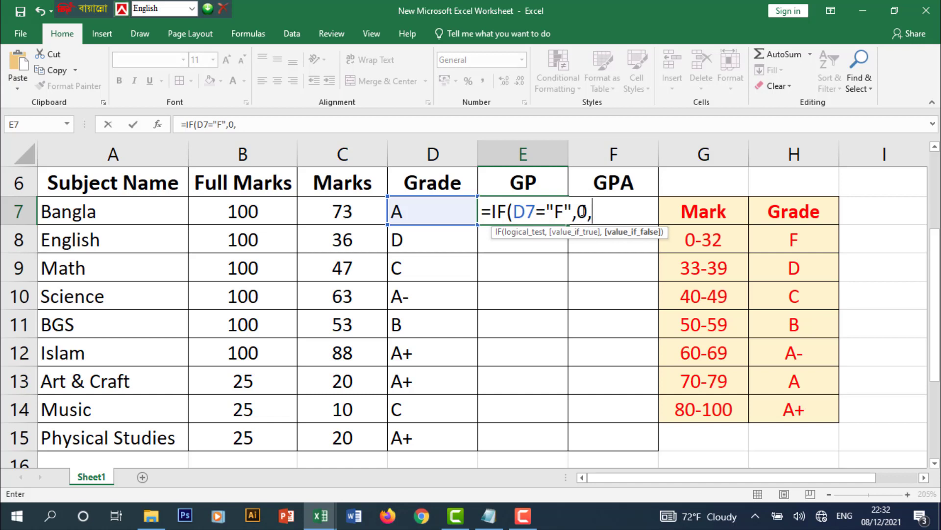
- Copy the IF segment of the E7 formula and append it, changed to test D7 for "D" and return 1
{"action": "left_click_drag", "start_coordinate": [594, 211], "coordinate": [492, 212]}
{"action": "key", "text": "ctrl+c"}
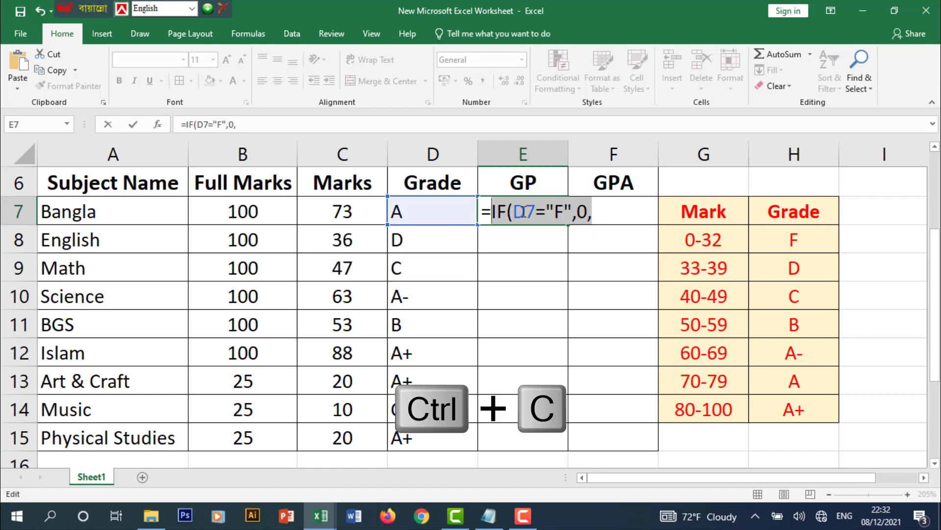
{"action": "left_click", "coordinate": [611, 211]}
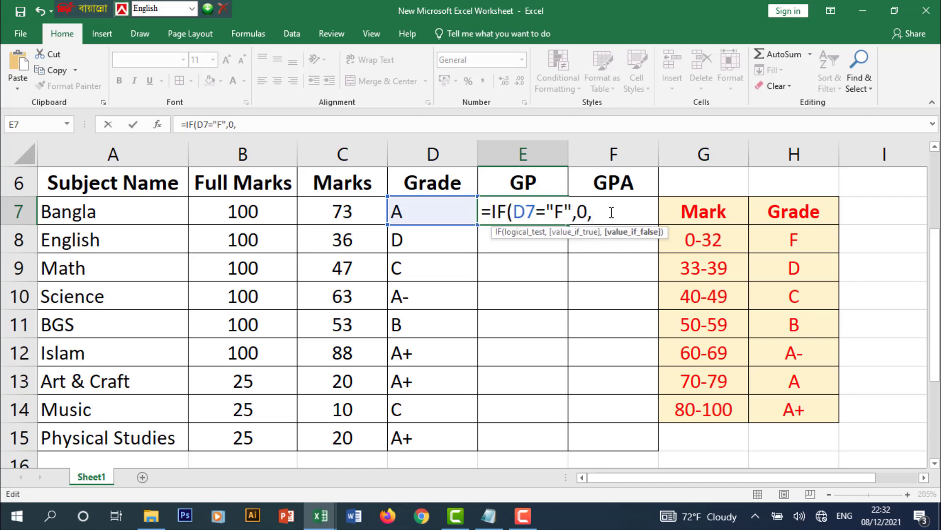
{"action": "key", "text": "ctrl+v"}
{"action": "left_click", "coordinate": [249, 127]}
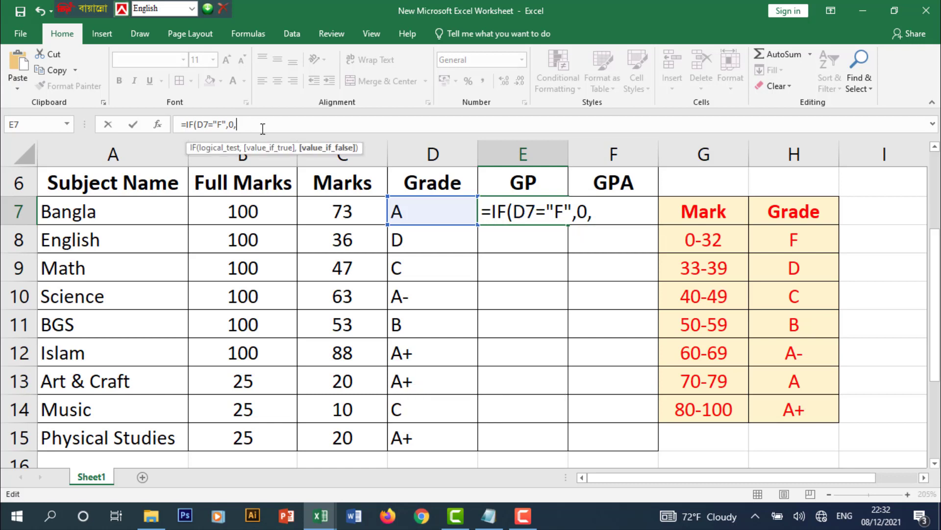
{"action": "key", "text": "ctrl+v"}
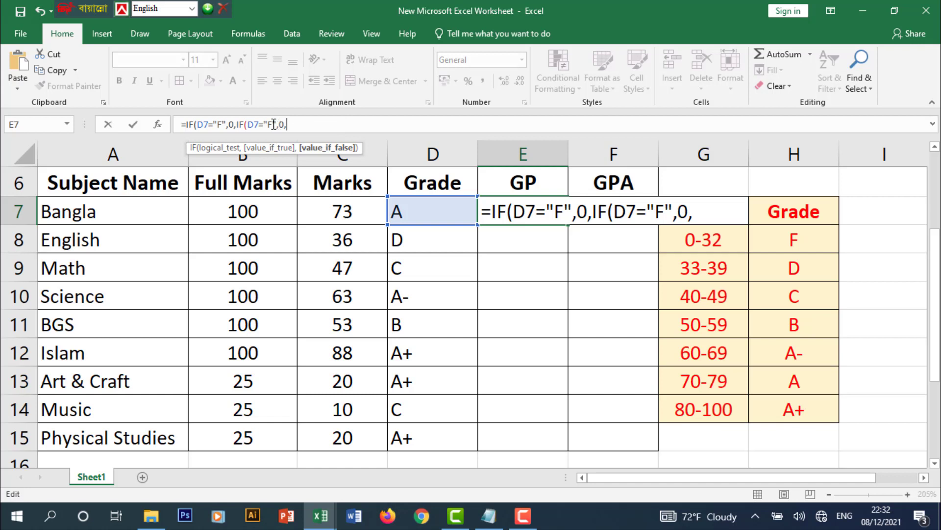
{"action": "double_click", "coordinate": [273, 124]}
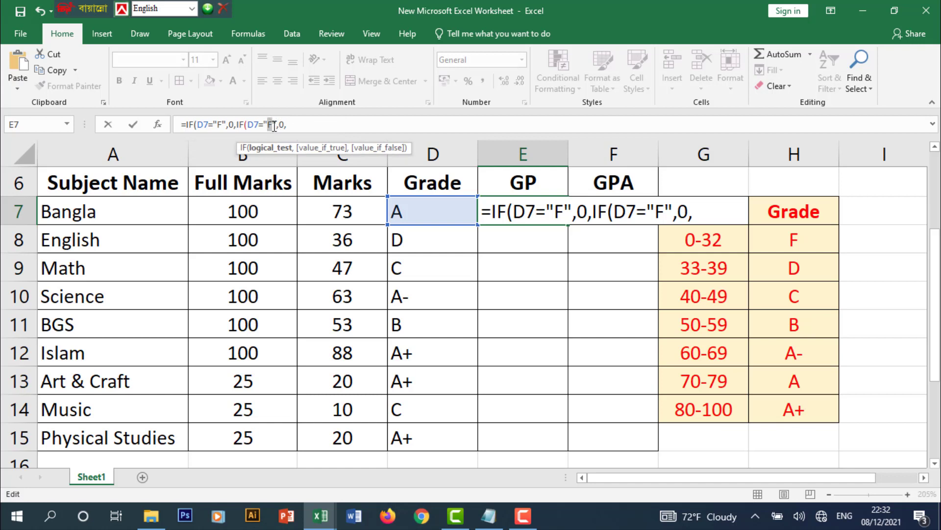
{"action": "type", "text": "D"}
{"action": "double_click", "coordinate": [284, 125]}
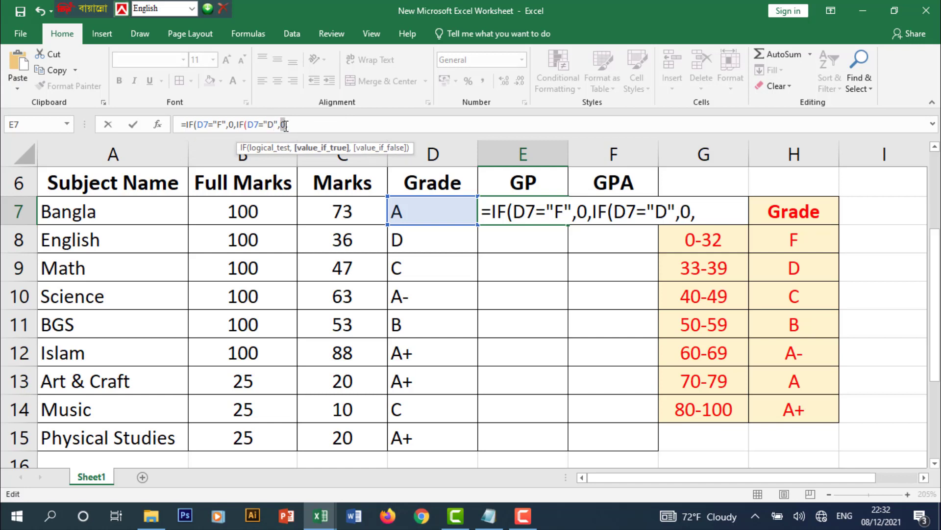
{"action": "type", "text": "1"}
- Append a third IF segment to the E7 formula, changed to test D7 for "C" and return 2
{"action": "left_click", "coordinate": [323, 130]}
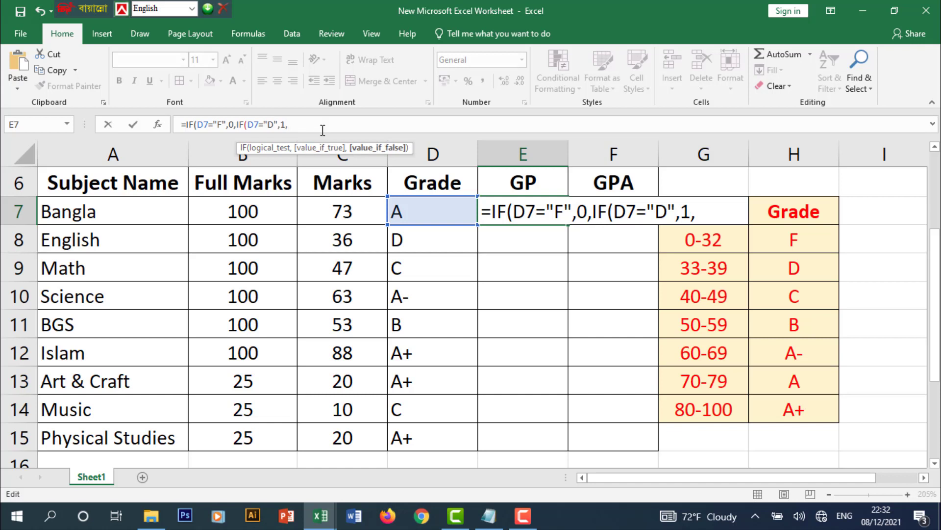
{"action": "key", "text": "ctrl+v"}
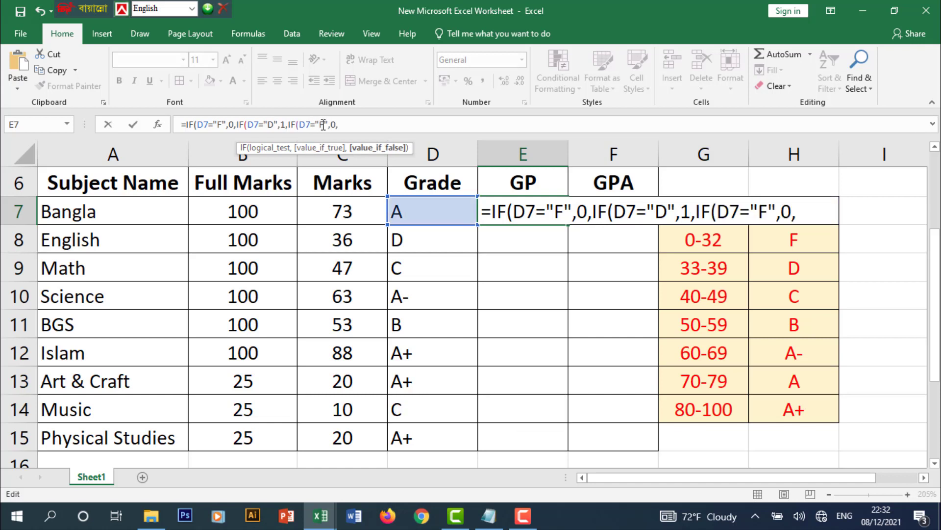
{"action": "double_click", "coordinate": [323, 124]}
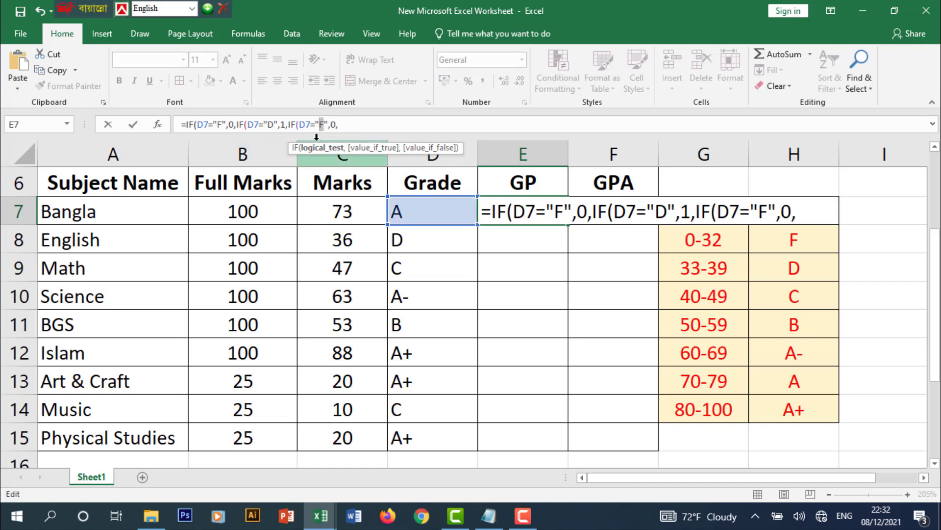
{"action": "type", "text": "C"}
{"action": "double_click", "coordinate": [333, 124]}
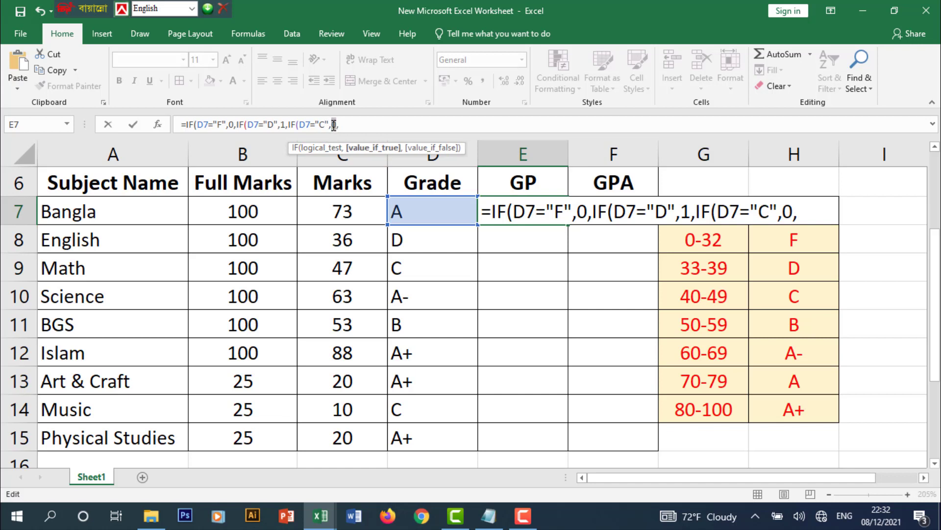
{"action": "type", "text": "2"}
- Append a fourth IF segment to the E7 formula, changed to test D7 for "B" and return 3
{"action": "key", "text": "End"}
{"action": "key", "text": "ctrl+v"}
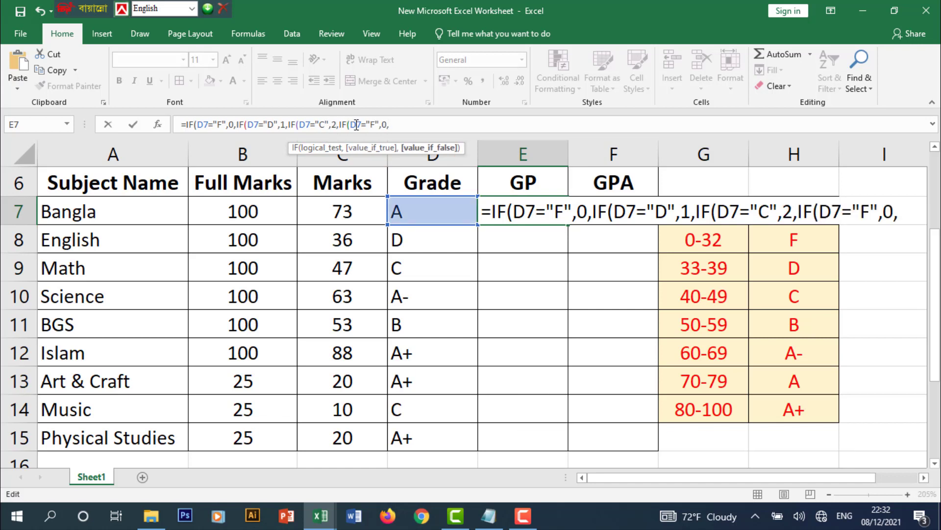
{"action": "double_click", "coordinate": [374, 124]}
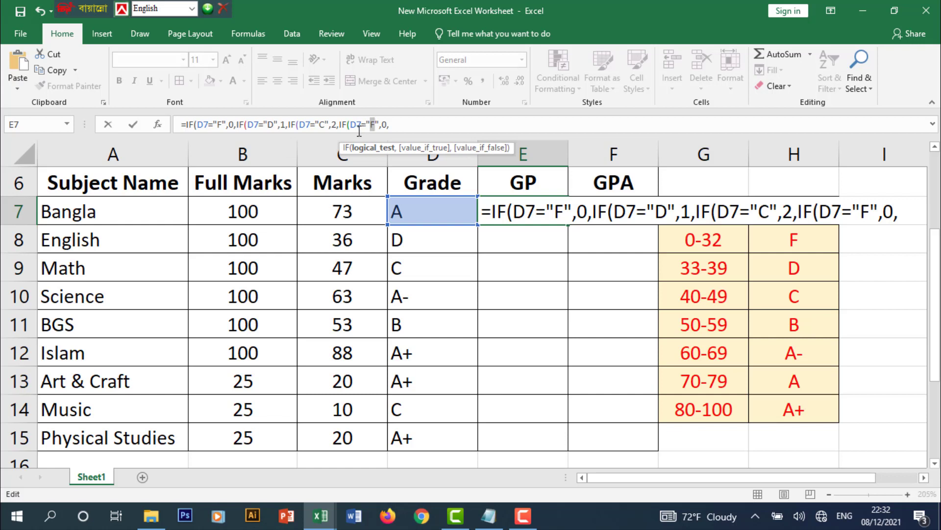
{"action": "type", "text": "B"}
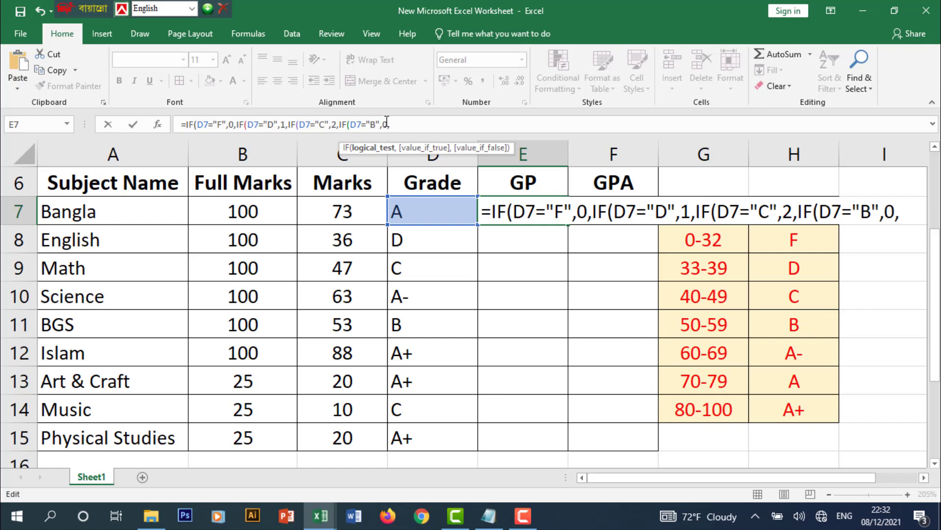
{"action": "double_click", "coordinate": [386, 125]}
{"action": "type", "text": "3"}
- Append a fifth IF segment to the E7 formula, changed to test D7 for "A-" and return 3.5
{"action": "key", "text": "End"}
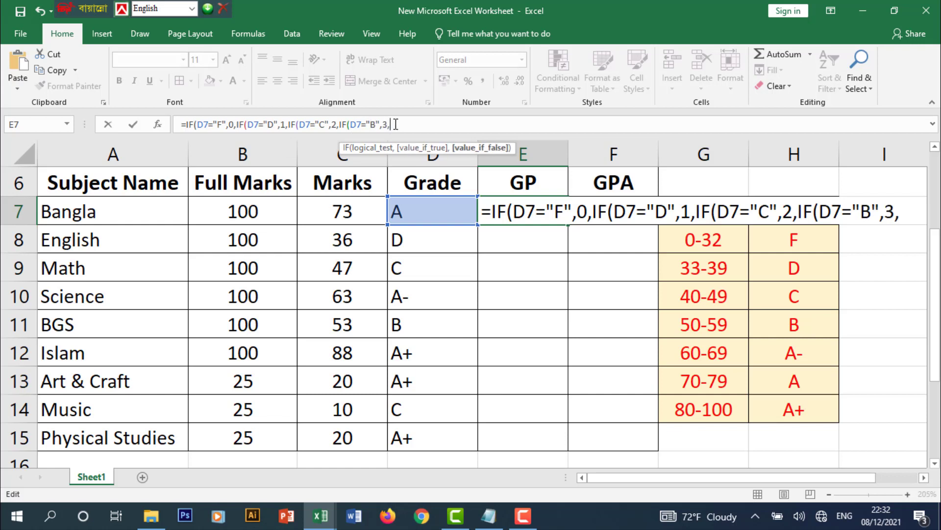
{"action": "key", "text": "ctrl+v"}
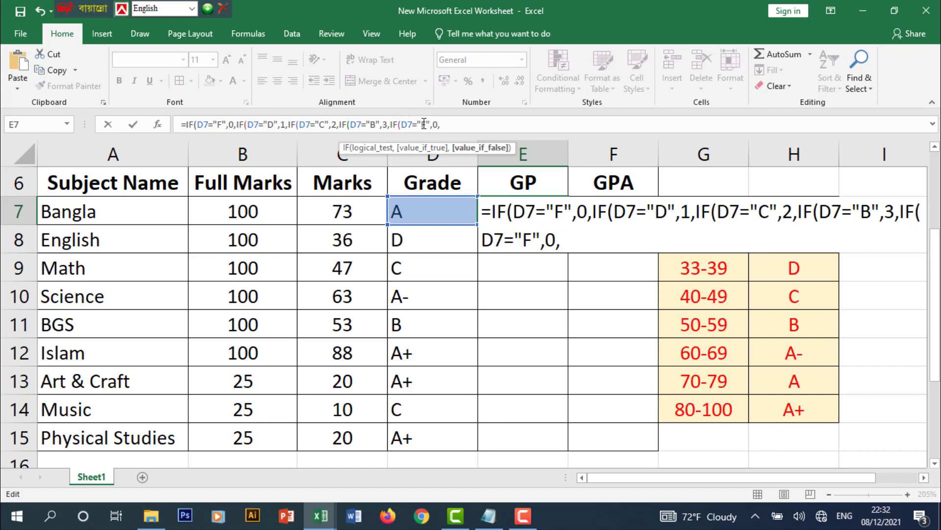
{"action": "double_click", "coordinate": [424, 124]}
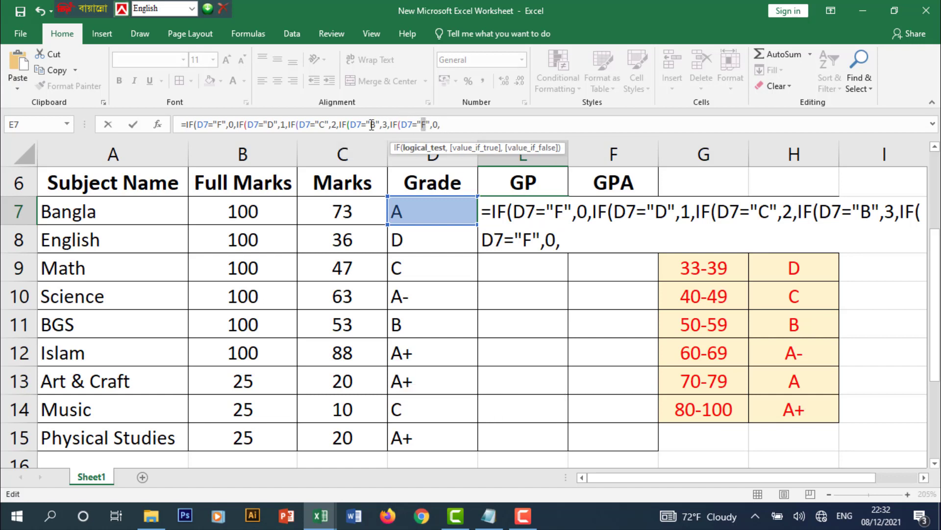
{"action": "type", "text": "A-"}
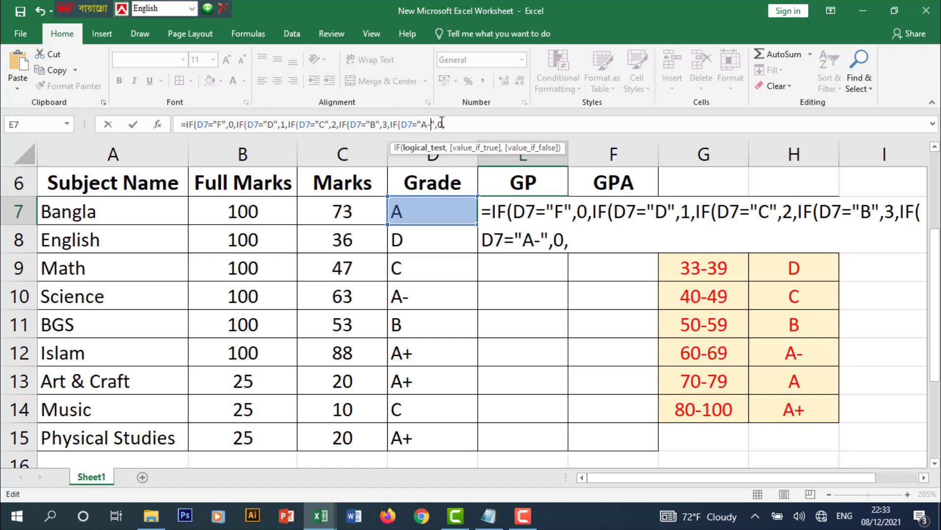
{"action": "double_click", "coordinate": [439, 125]}
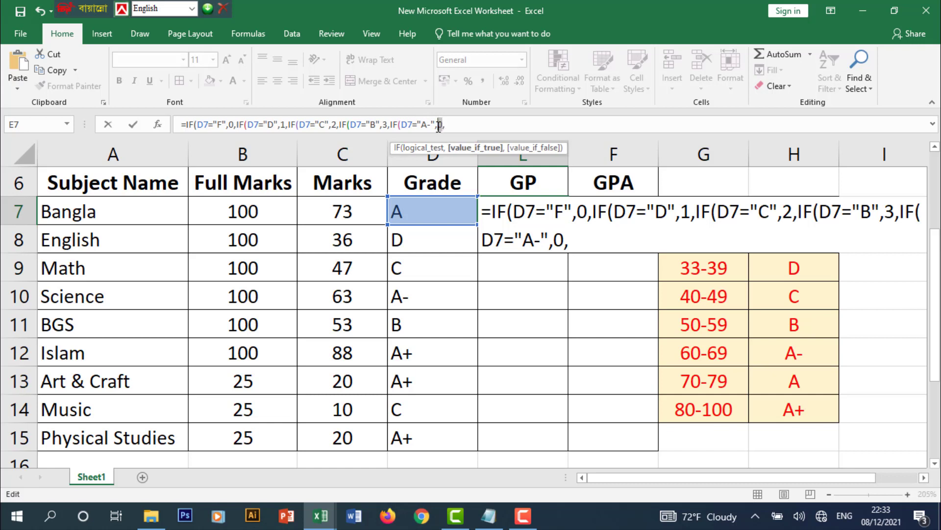
{"action": "type", "text": "3.5"}
- Append a sixth IF segment to the E7 formula, changed to test D7 for "A" and return 4
{"action": "key", "text": "Right"}
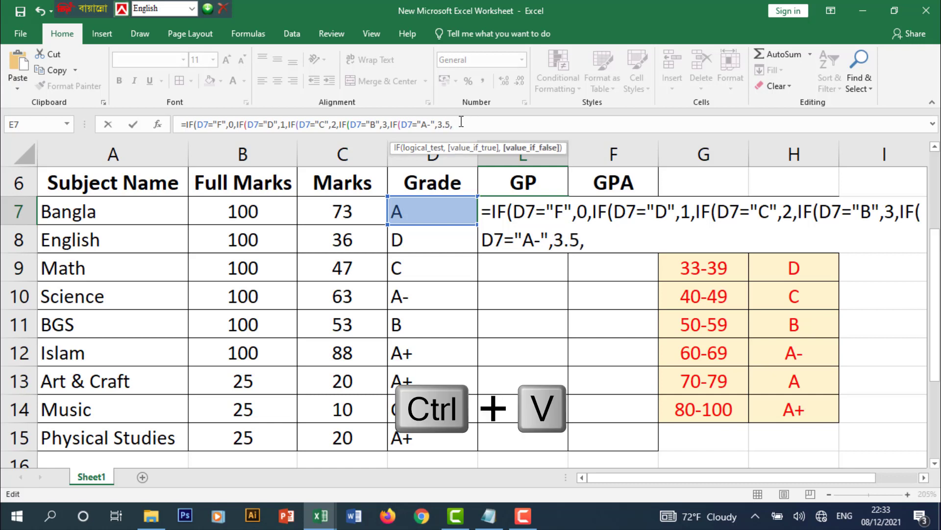
{"action": "type", "text": "IF(D7=\"F\",0,"}
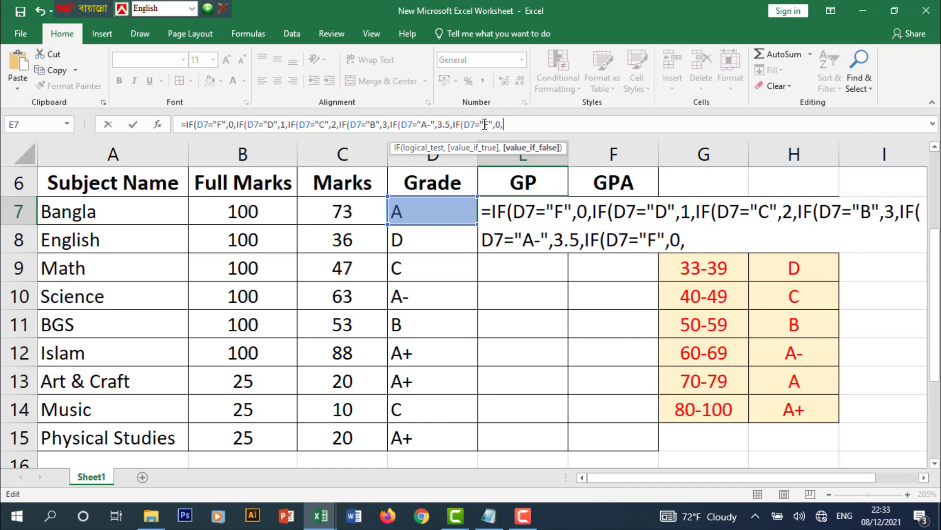
{"action": "double_click", "coordinate": [485, 124]}
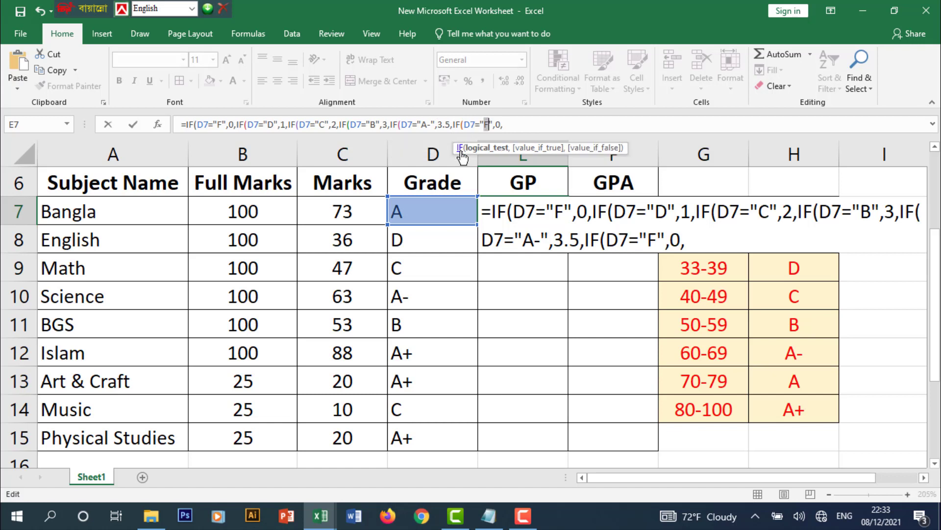
{"action": "type", "text": "A"}
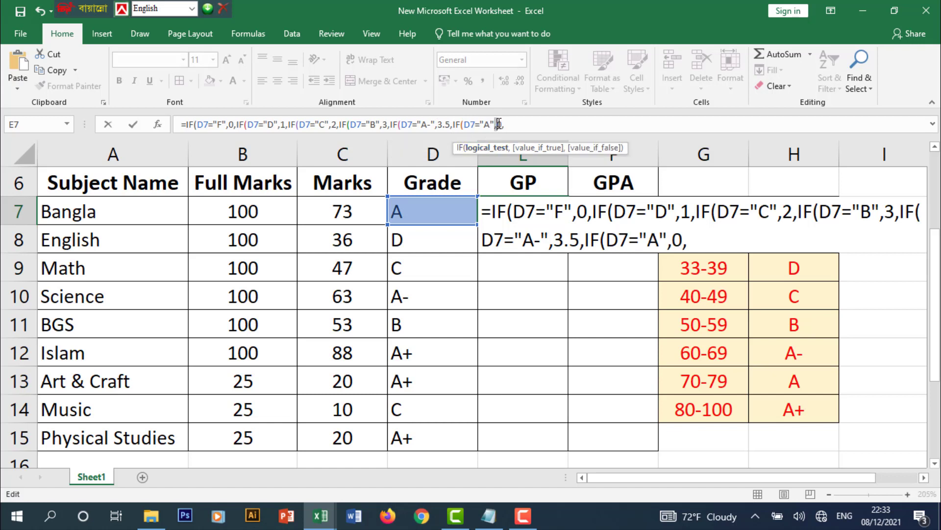
{"action": "left_click", "coordinate": [499, 124]}
{"action": "double_click", "coordinate": [499, 124]}
{"action": "type", "text": "4"}
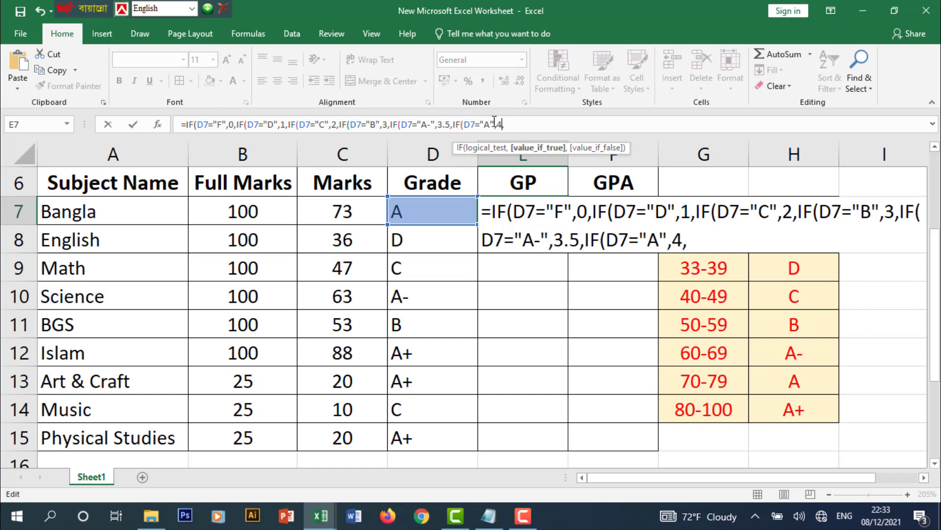
- Append a seventh IF segment to the E7 formula, changed to test D7 for "A+" and return 5
{"action": "type", "text": "IF(D7=\"F\",0,"}
{"action": "double_click", "coordinate": [533, 124]}
{"action": "key", "text": "Delete"}
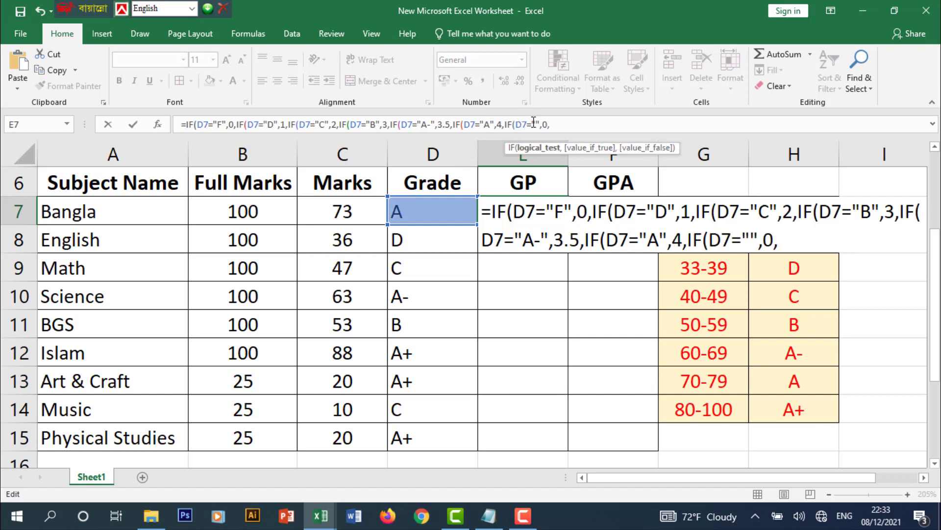
{"action": "type", "text": "A+"}
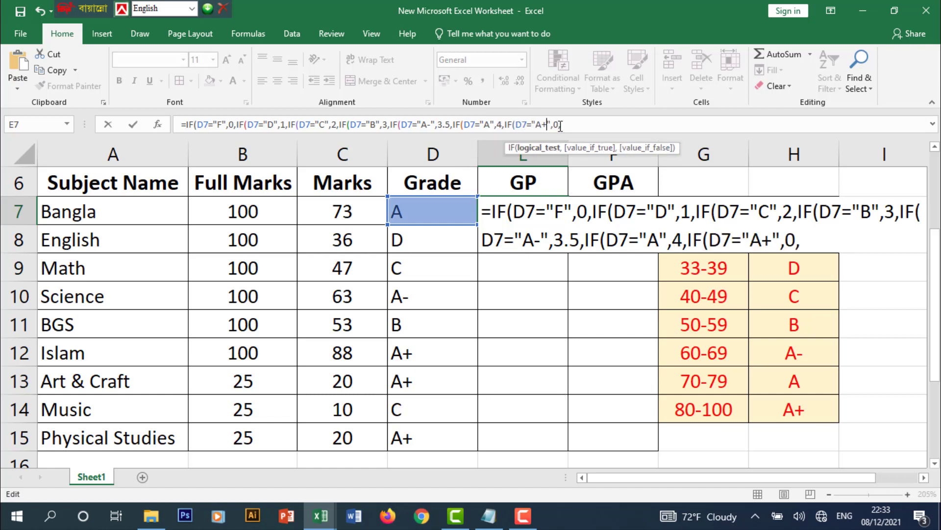
{"action": "double_click", "coordinate": [557, 124]}
{"action": "type", "text": "5,"}
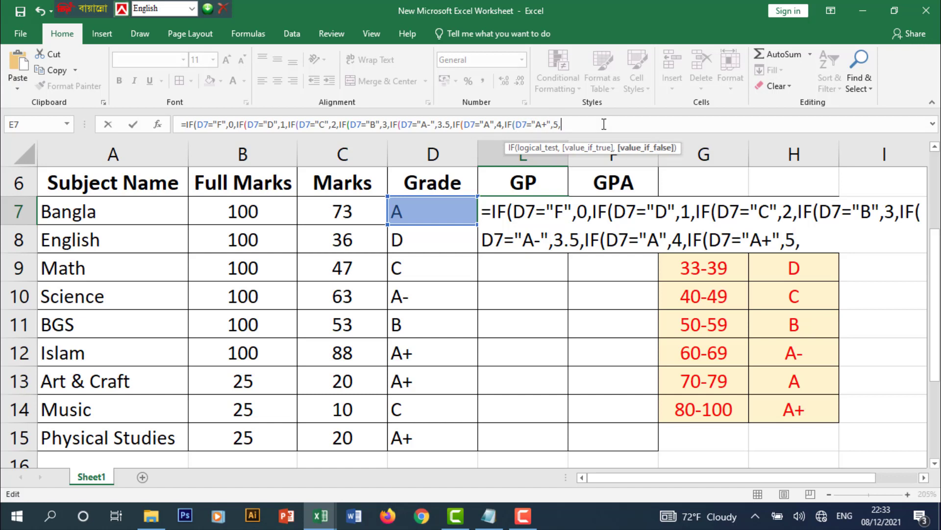
- Complete the E7 formula with seven closing parentheses in place of the trailing comma, and fill it down through E15
{"action": "key", "text": "BackSpace"}
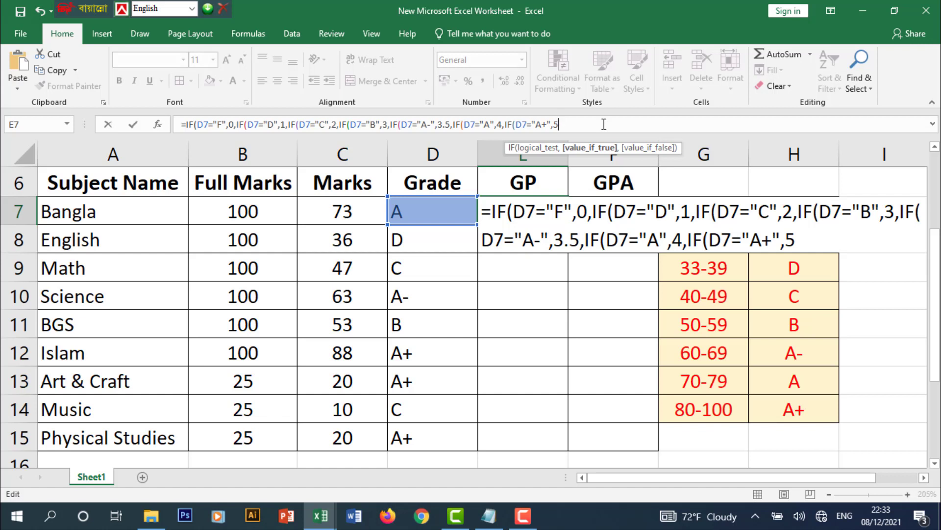
{"action": "type", "text": ")"}
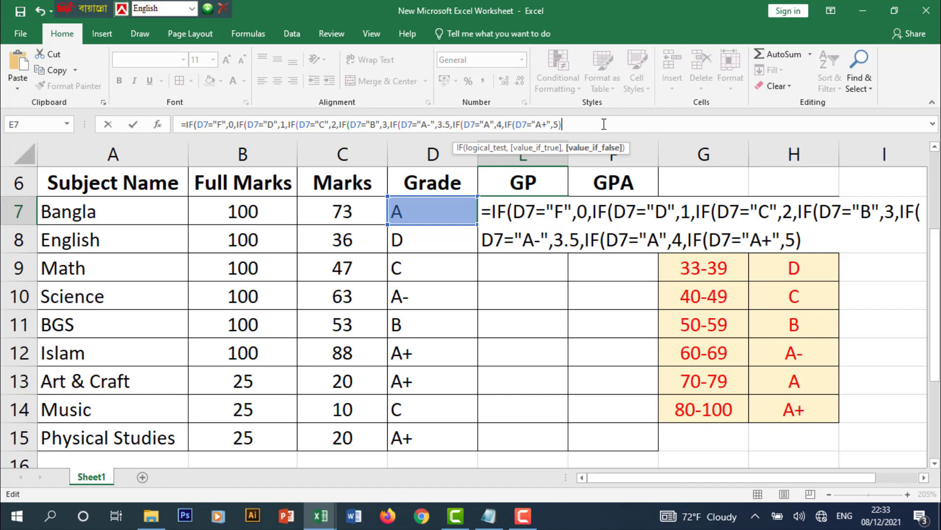
{"action": "type", "text": ")"}
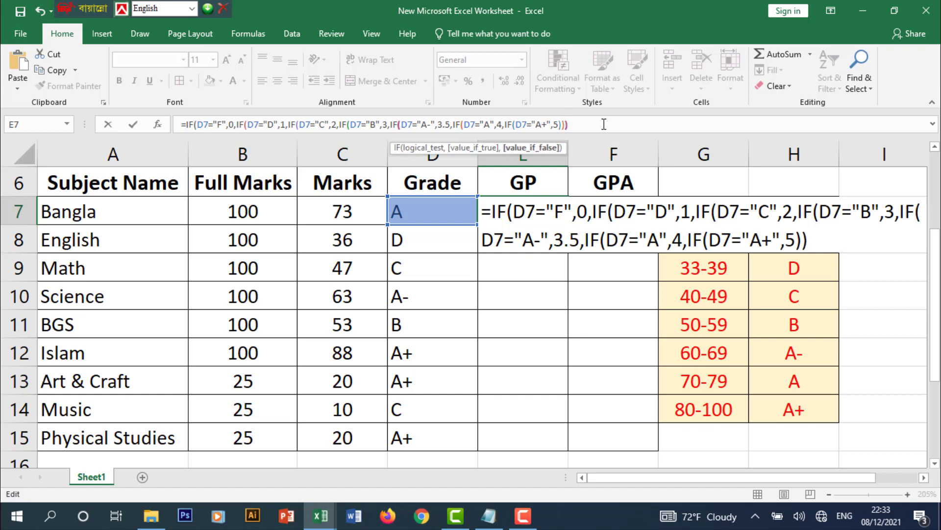
{"action": "type", "text": "))"}
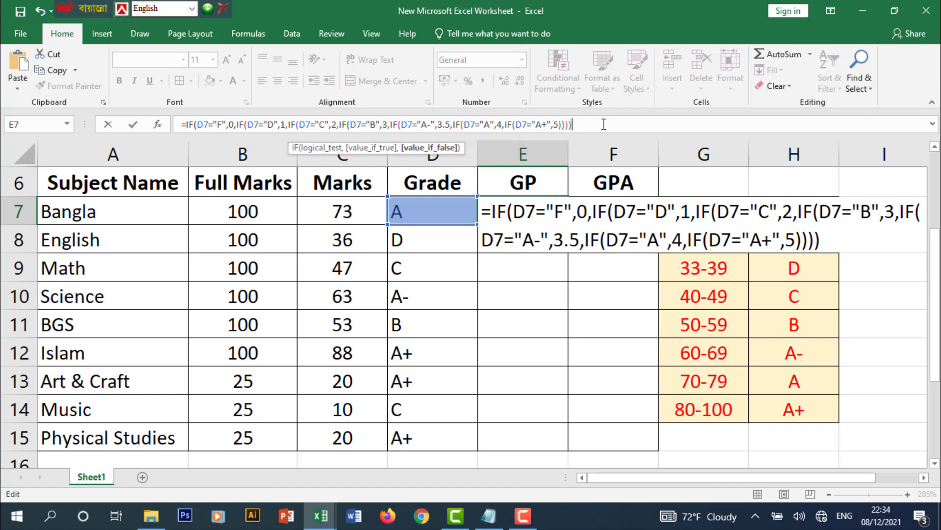
{"action": "type", "text": "))"}
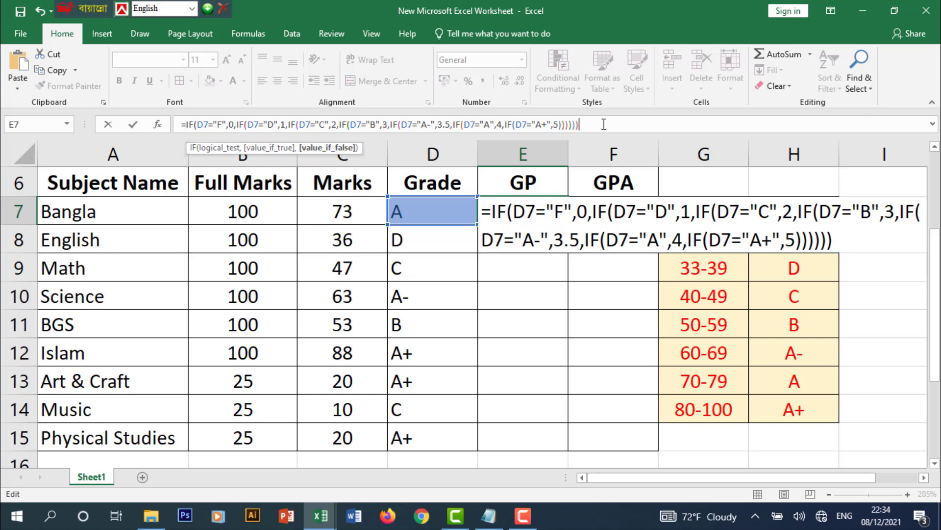
{"action": "type", "text": ")"}
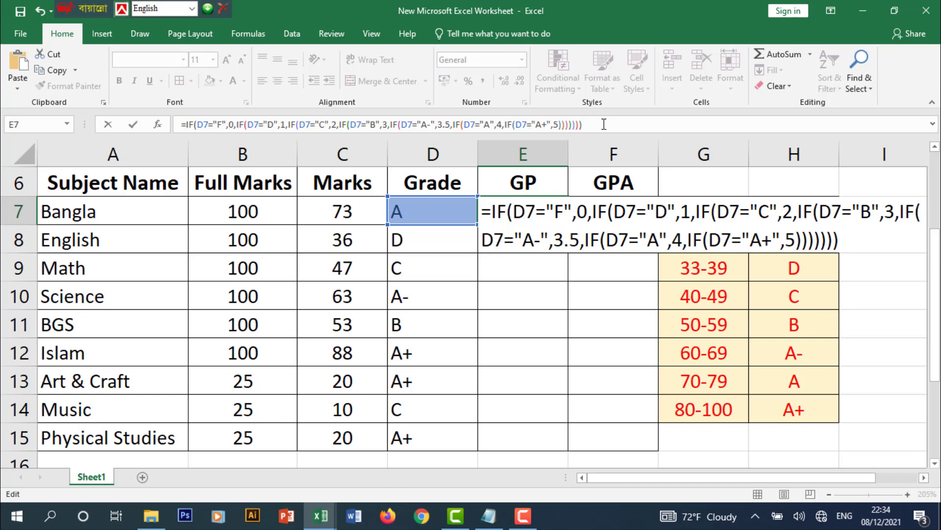
{"action": "key", "text": "Return"}
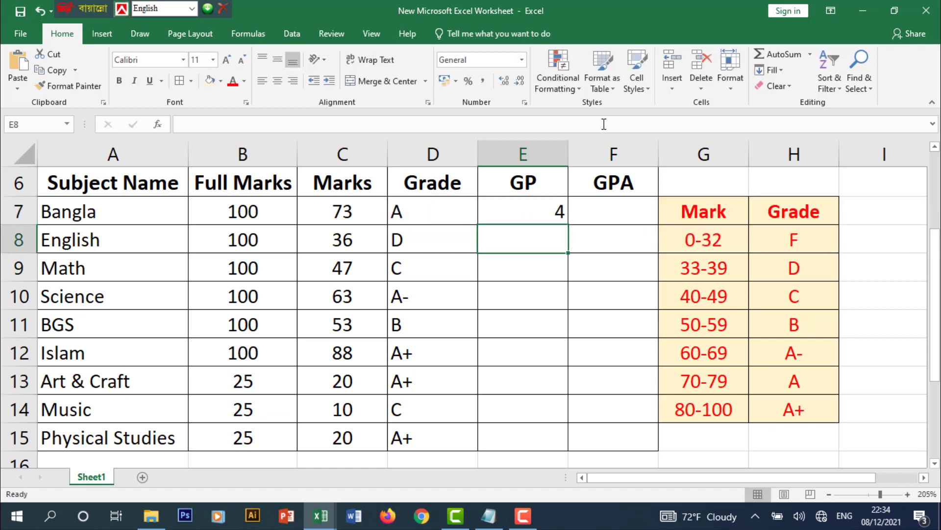
{"action": "left_click", "coordinate": [551, 214]}
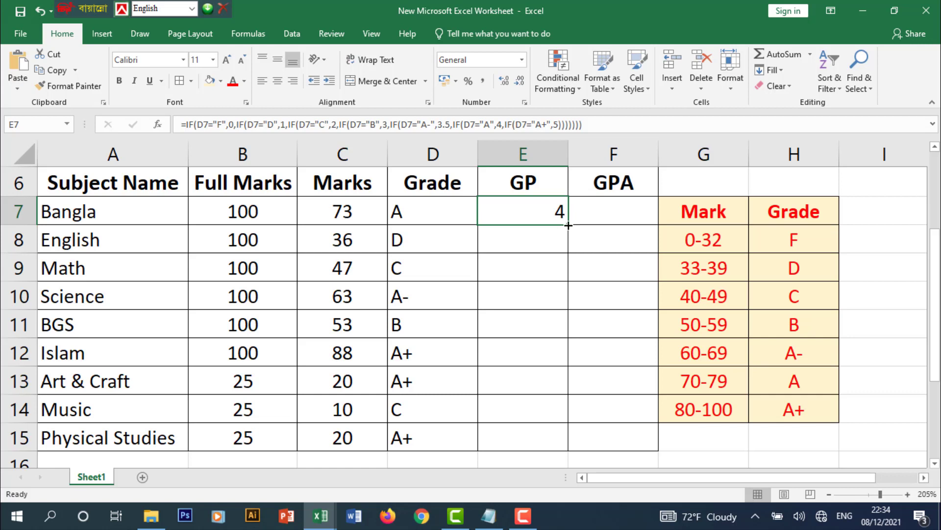
{"action": "left_click_drag", "start_coordinate": [567, 226], "coordinate": [568, 440]}
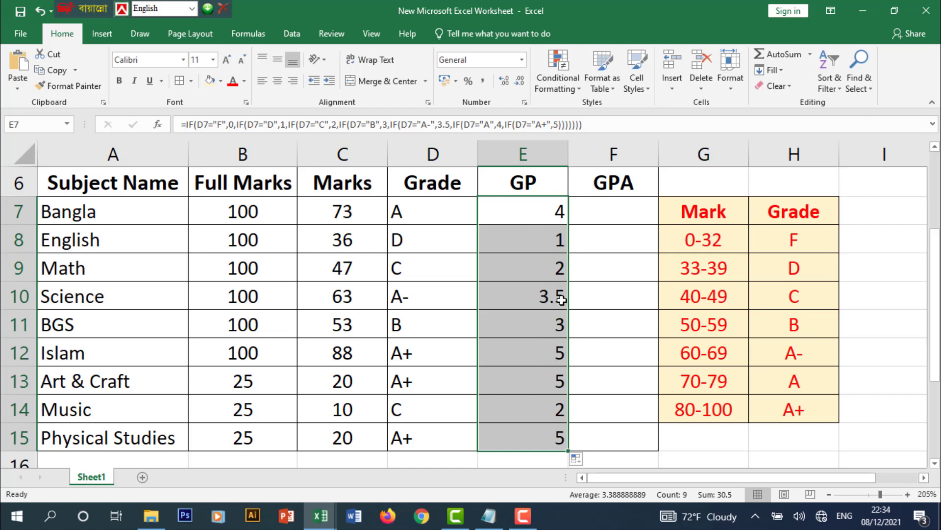
- Start the GPA formula in F7 with an OR test nested in IF, using E7=0 as the first condition
{"action": "left_click", "coordinate": [623, 214]}
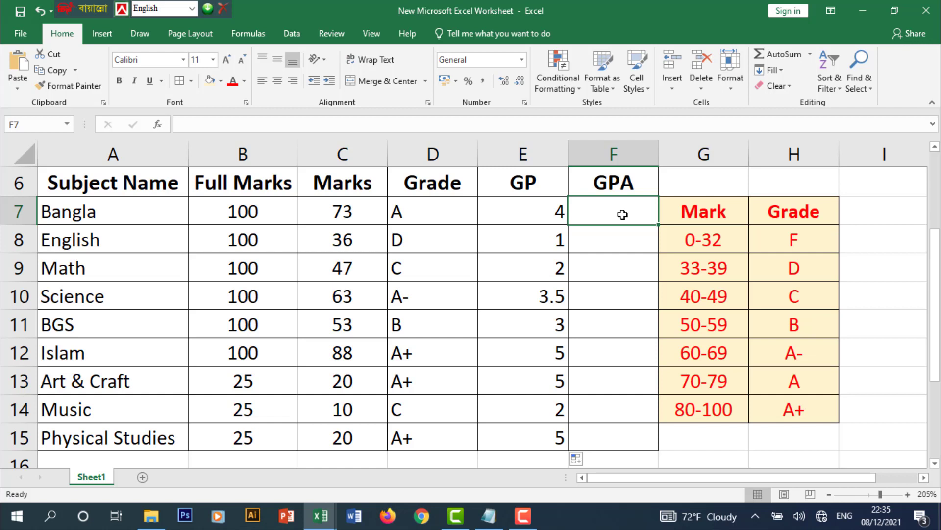
{"action": "type", "text": "="}
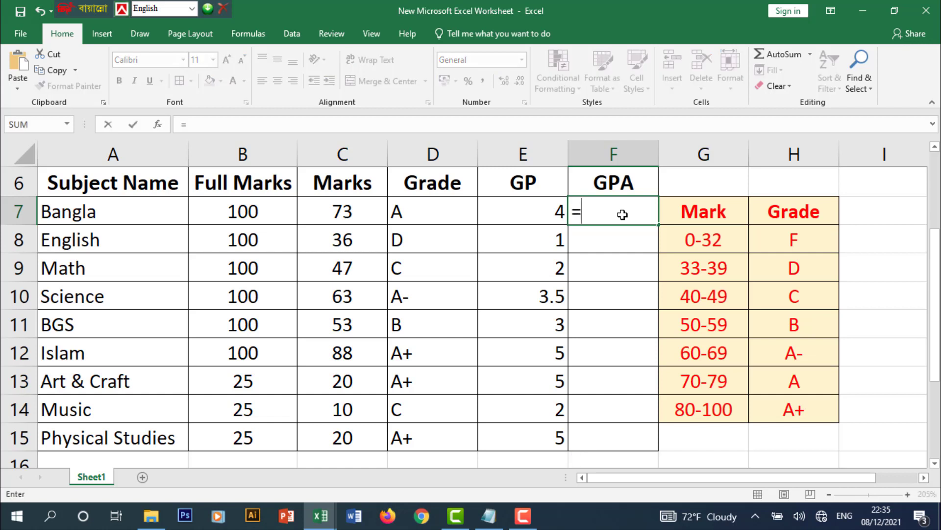
{"action": "type", "text": "IF"}
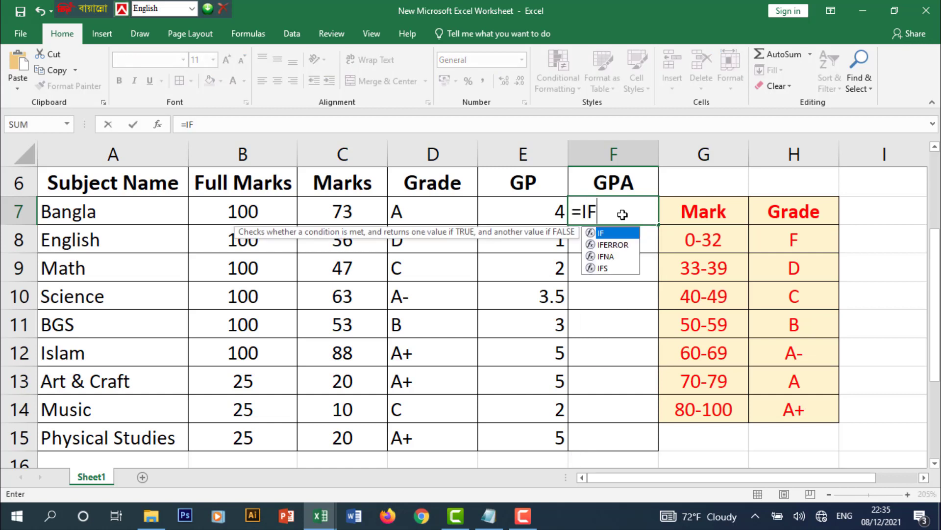
{"action": "type", "text": "(O"}
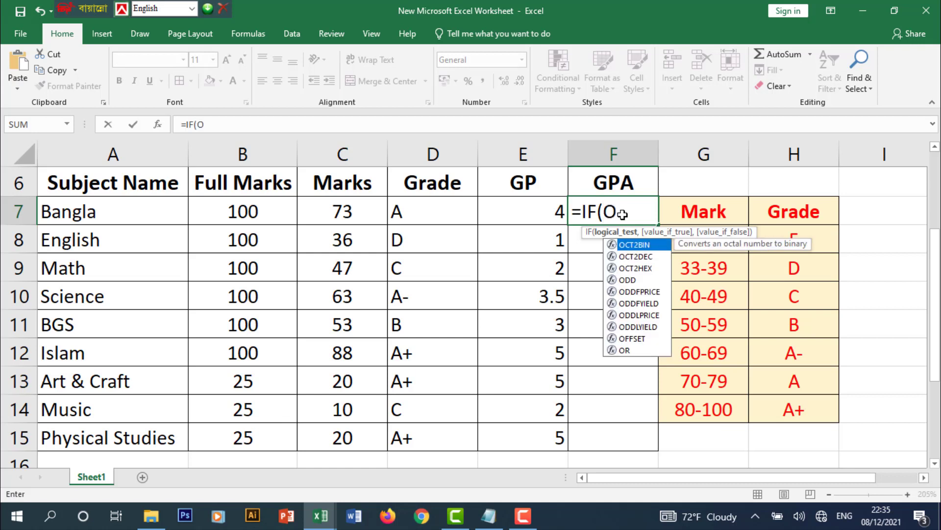
{"action": "type", "text": "R("}
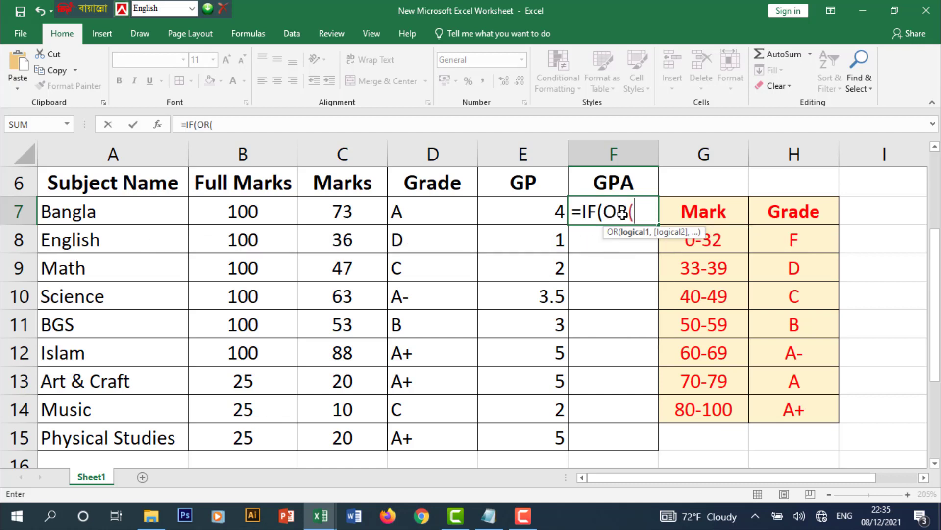
{"action": "left_click", "coordinate": [528, 212]}
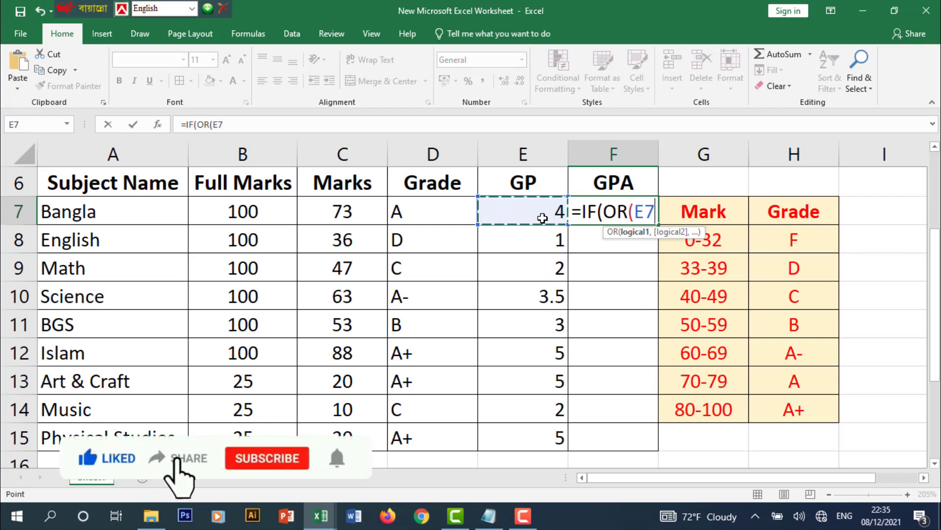
{"action": "type", "text": "="}
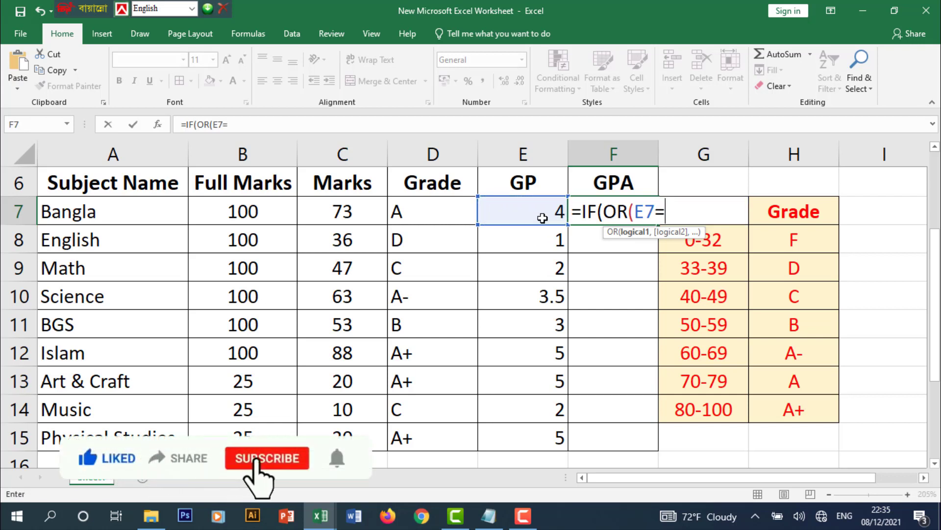
{"action": "type", "text": "0,"}
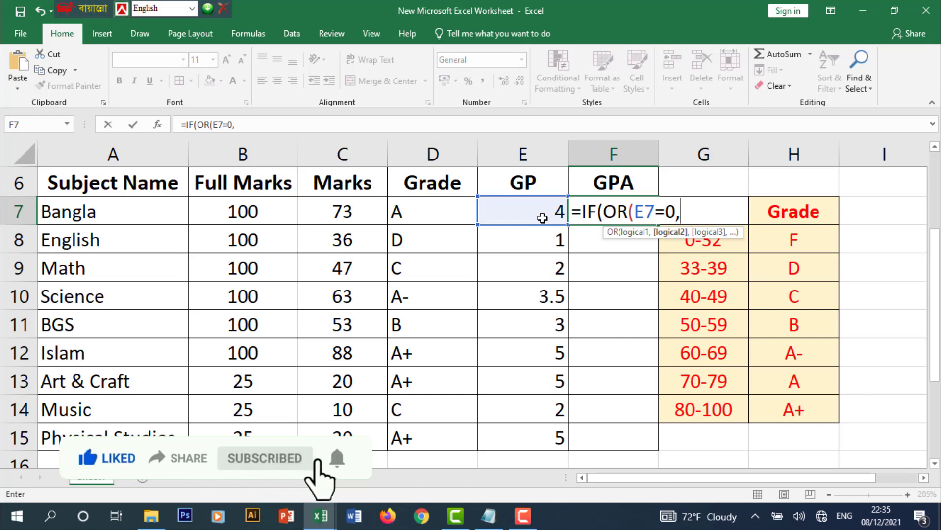
- Add the conditions E8=0, E9=0 and E10=0 to the OR test in the F7 formula
{"action": "left_click", "coordinate": [512, 241]}
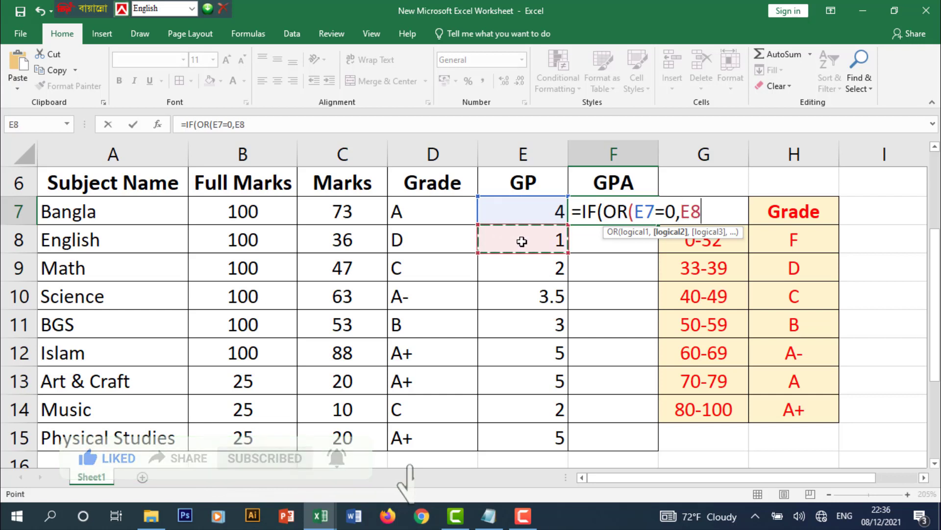
{"action": "type", "text": "="}
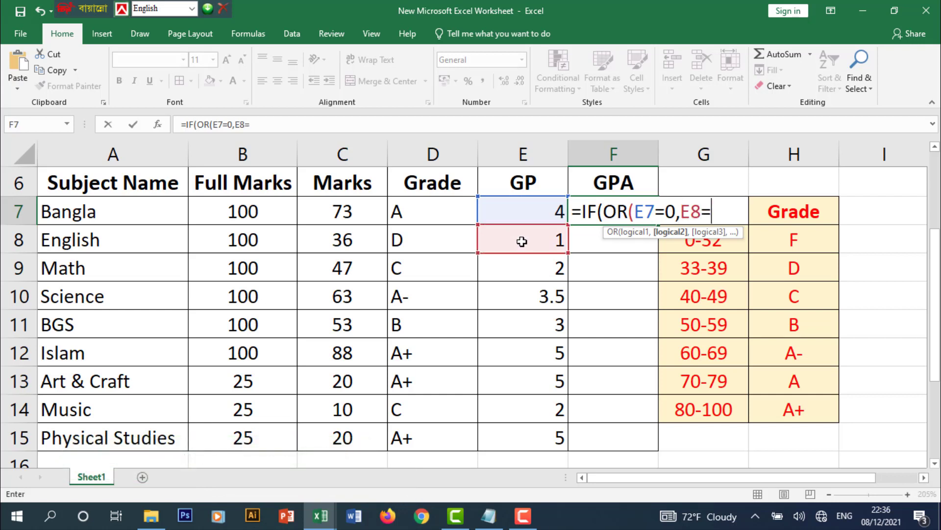
{"action": "type", "text": "0,"}
{"action": "left_click", "coordinate": [523, 270]}
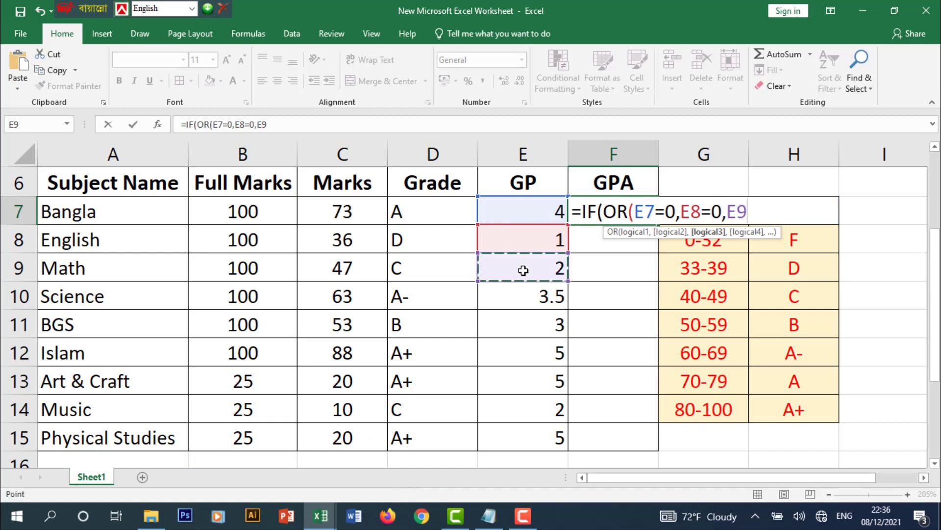
{"action": "type", "text": "=0,"}
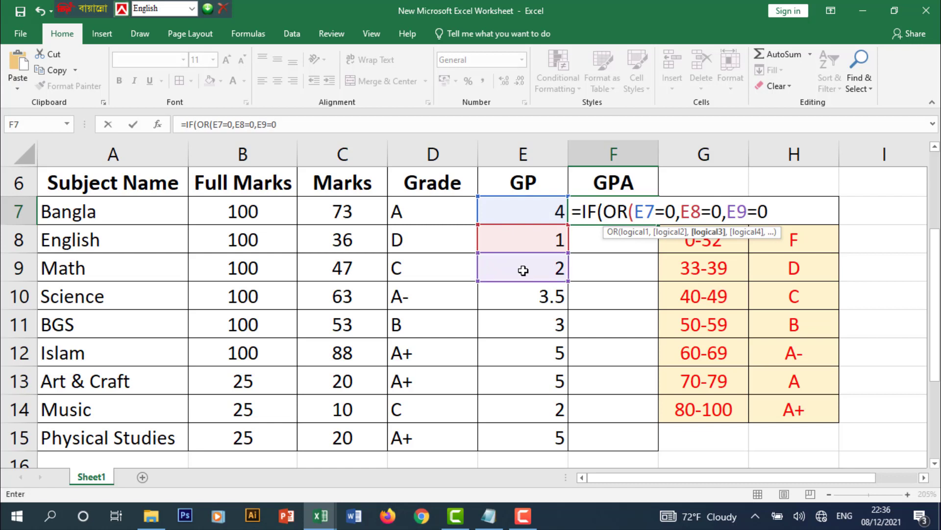
{"action": "left_click", "coordinate": [517, 297]}
{"action": "type", "text": "=0"}
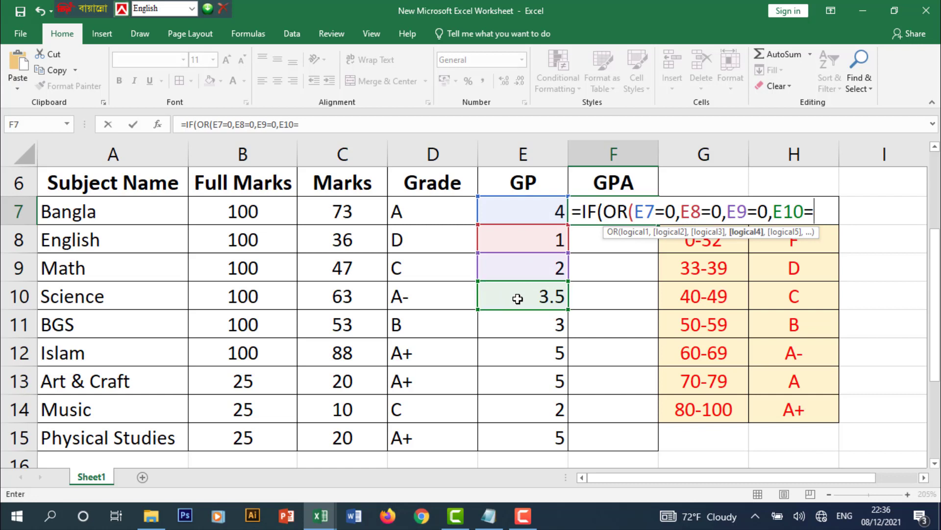
{"action": "type", "text": ","}
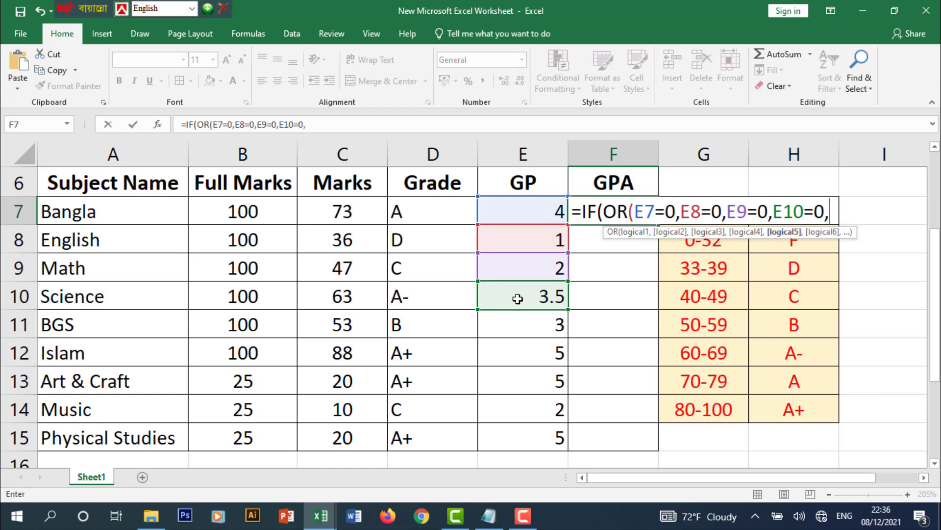
- Add the conditions E11=0, E12=0 and E13=0 to the OR test in the F7 formula
{"action": "left_click", "coordinate": [509, 322]}
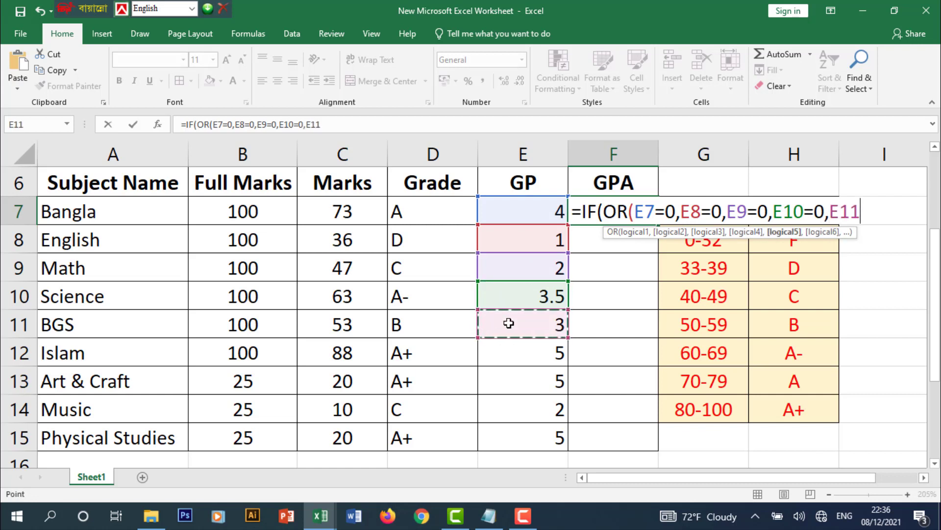
{"action": "type", "text": "=0,"}
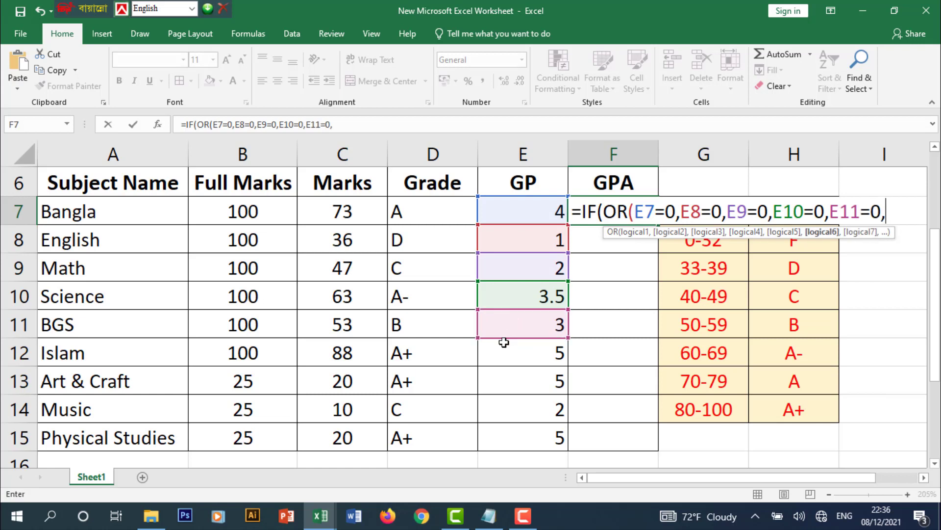
{"action": "left_click", "coordinate": [505, 345]}
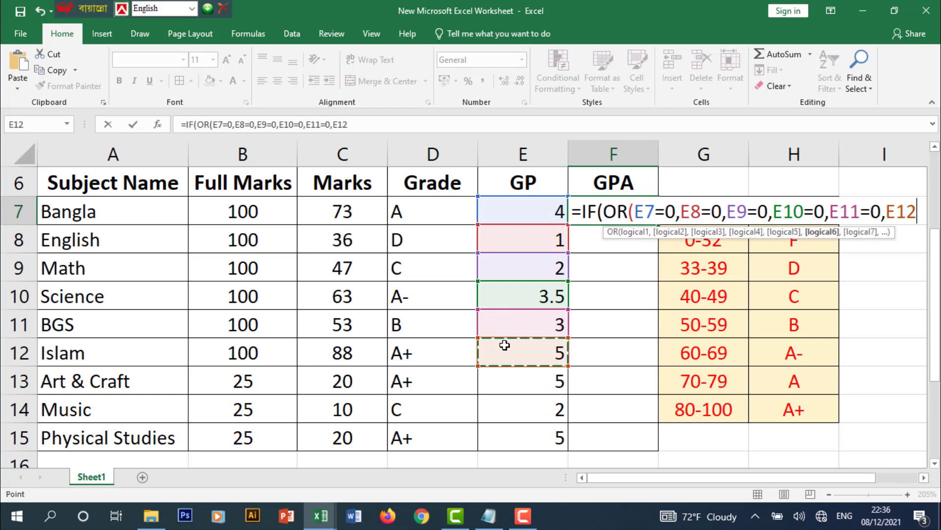
{"action": "type", "text": "=0,"}
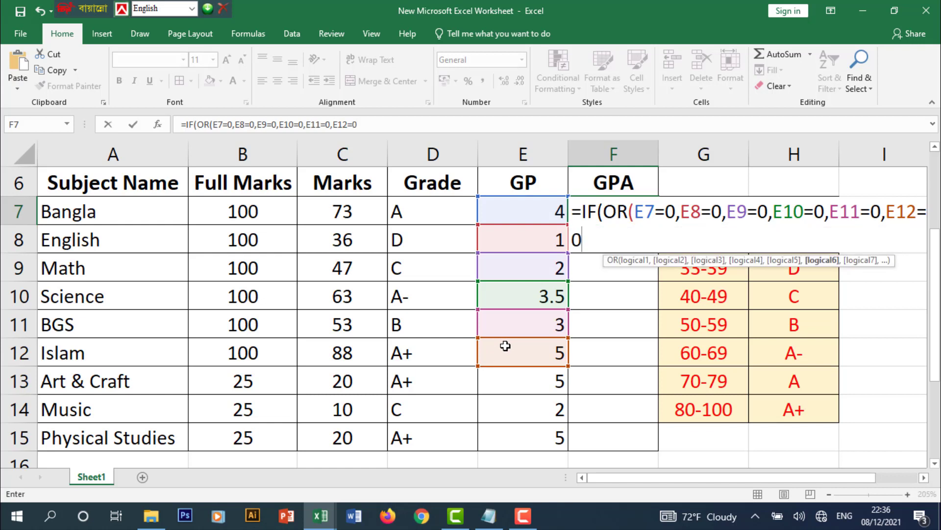
{"action": "left_click", "coordinate": [530, 389]}
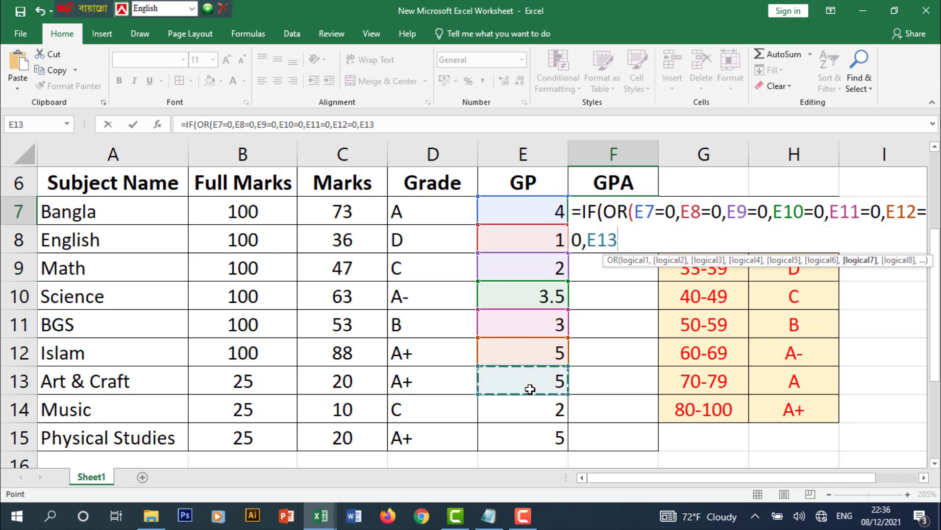
{"action": "type", "text": "=0"}
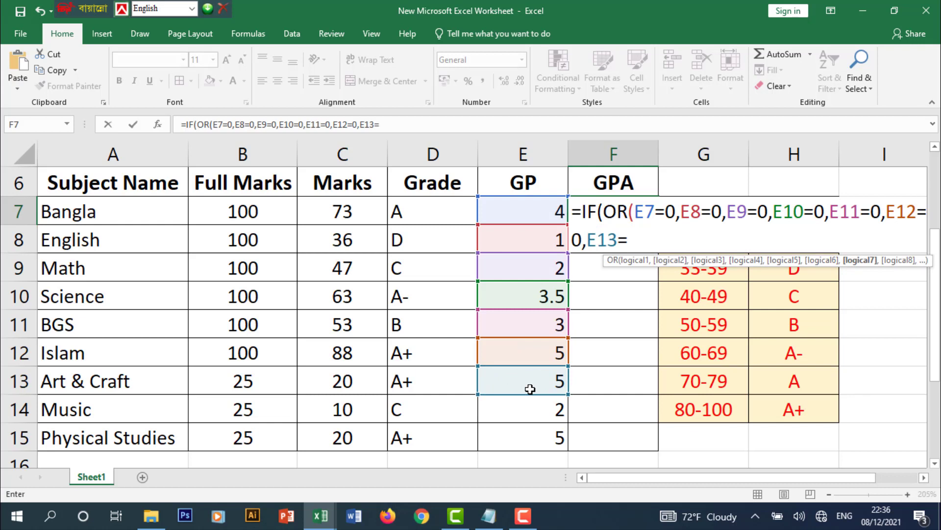
{"action": "type", "text": ","}
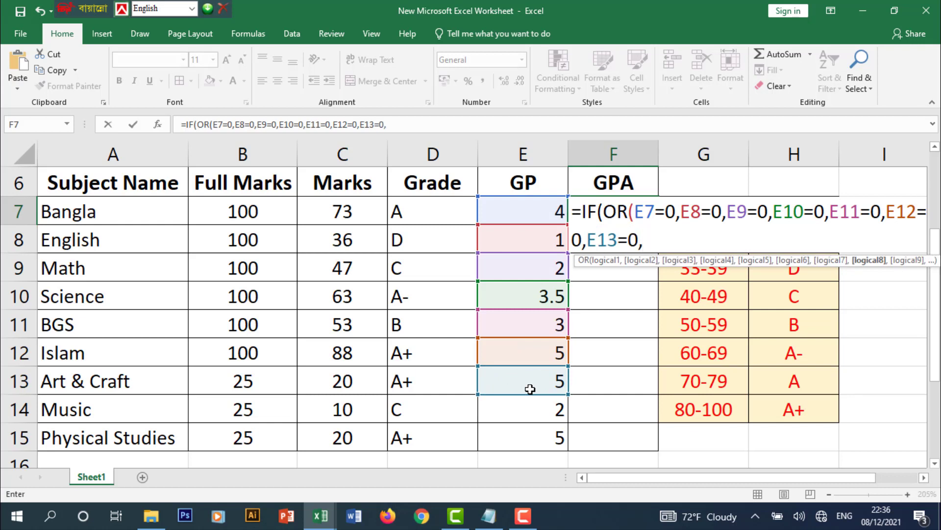
- Add the conditions E14=0 and E15=0 to the F7 formula and close the OR test
{"action": "left_click", "coordinate": [529, 407]}
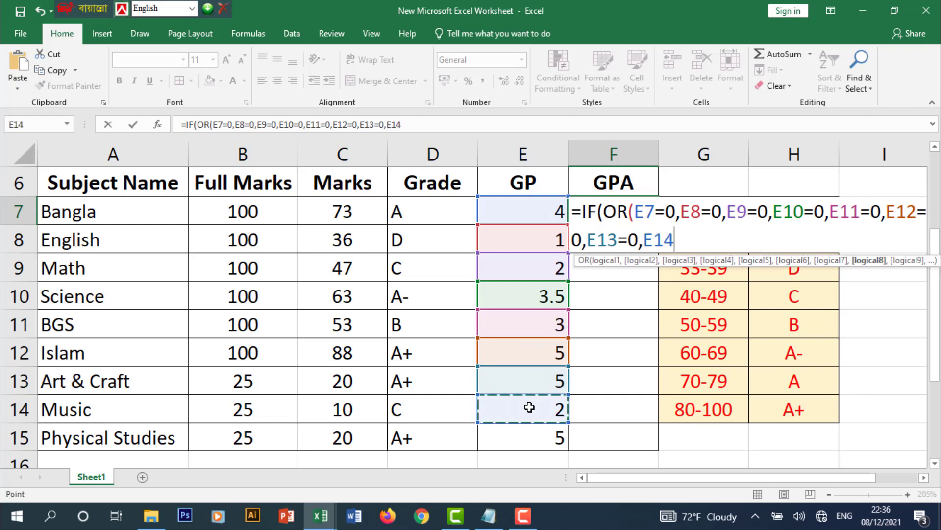
{"action": "type", "text": "=0"}
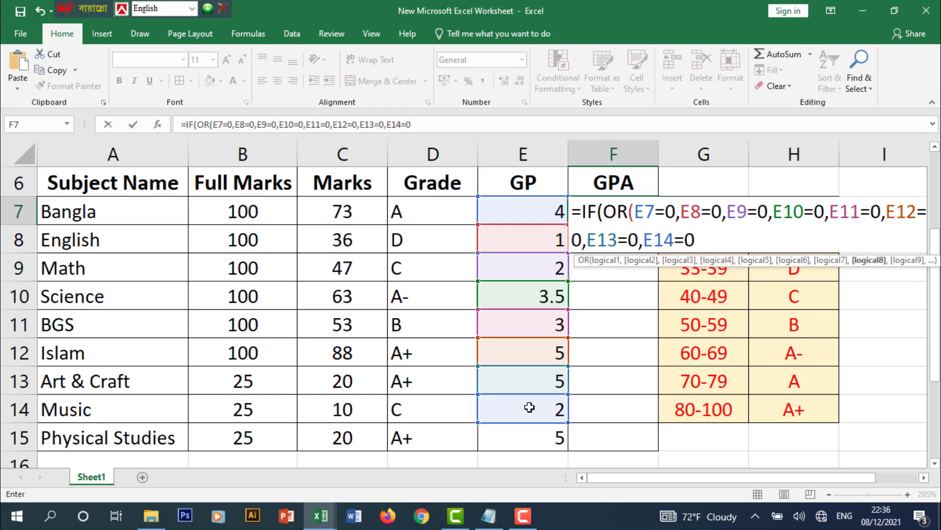
{"action": "type", "text": ","}
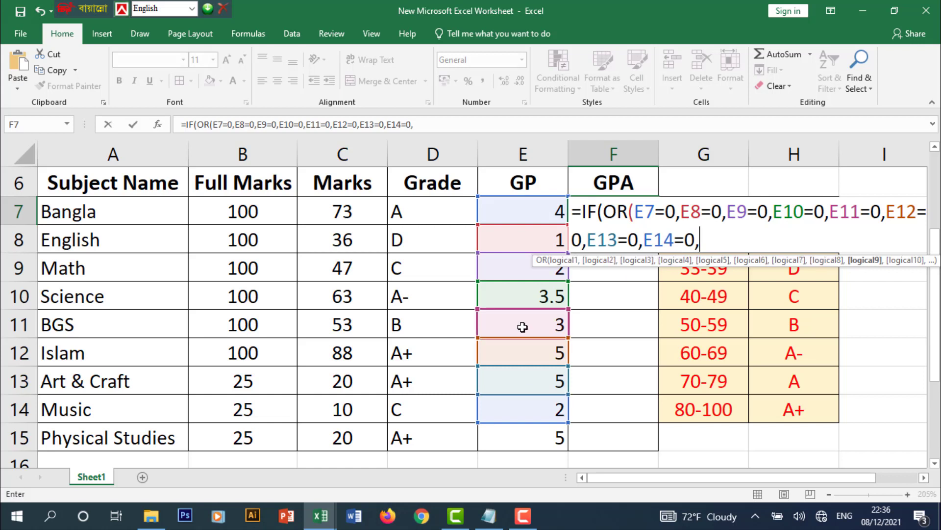
{"action": "left_click", "coordinate": [536, 433]}
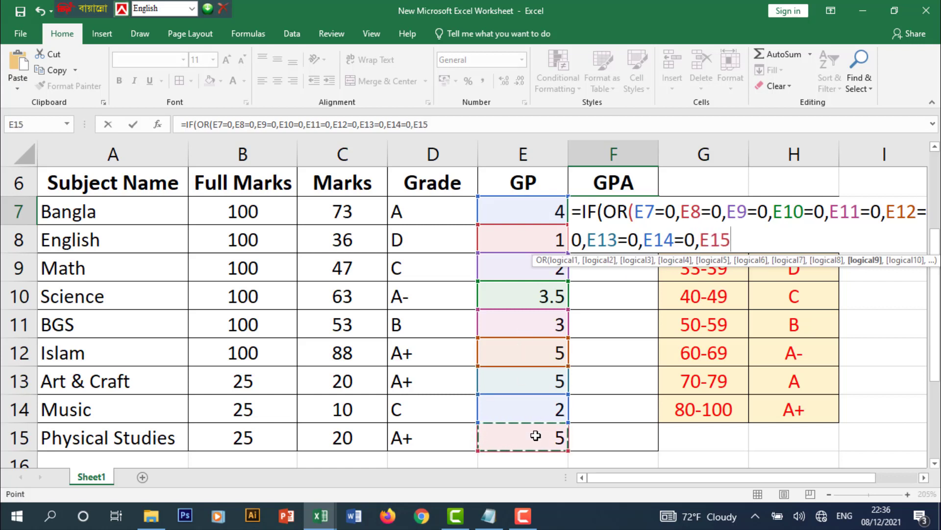
{"action": "type", "text": "=0"}
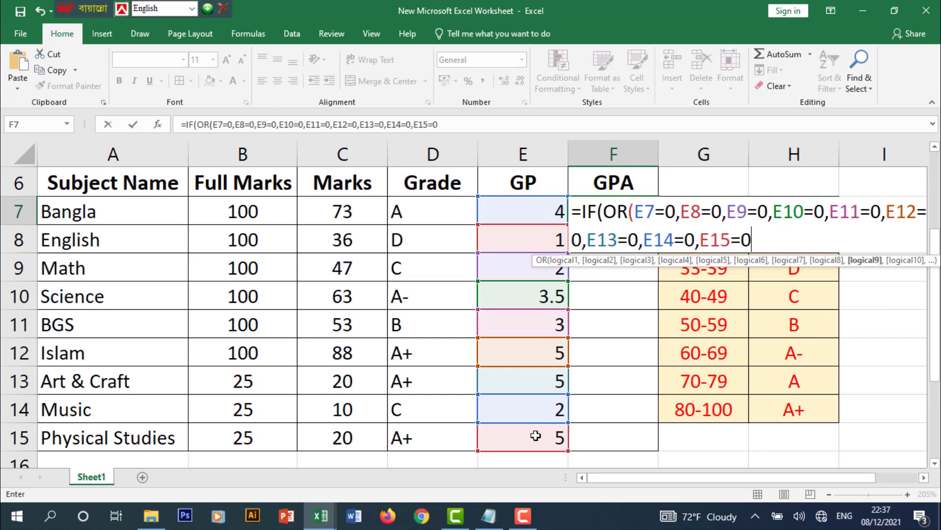
{"action": "type", "text": ")"}
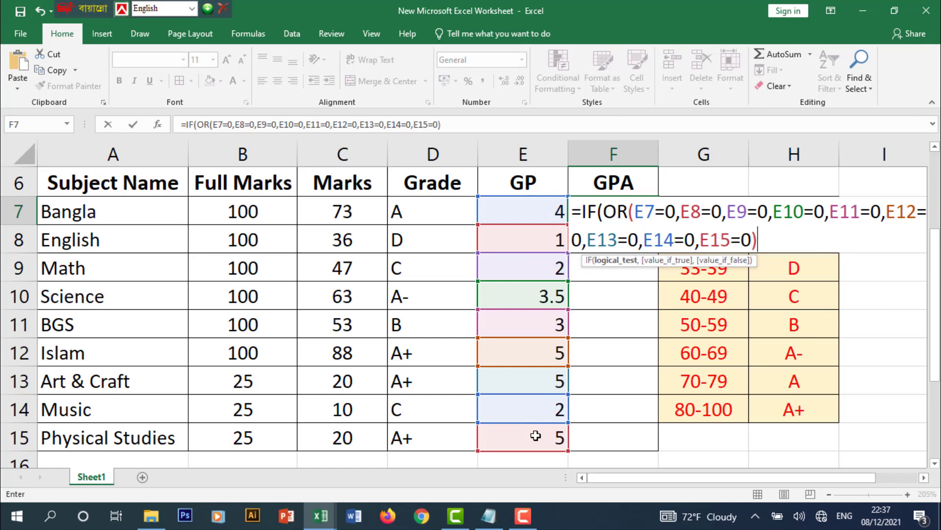
- Complete the F7 formula so it returns 0 when the OR test is true and otherwise AVERAGE(E7:E15)
{"action": "type", "text": ",0"}
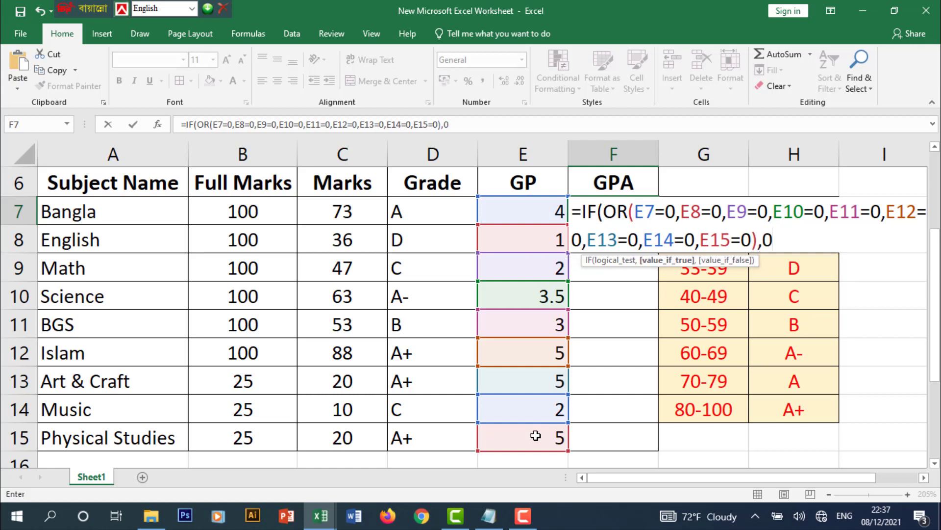
{"action": "type", "text": ","}
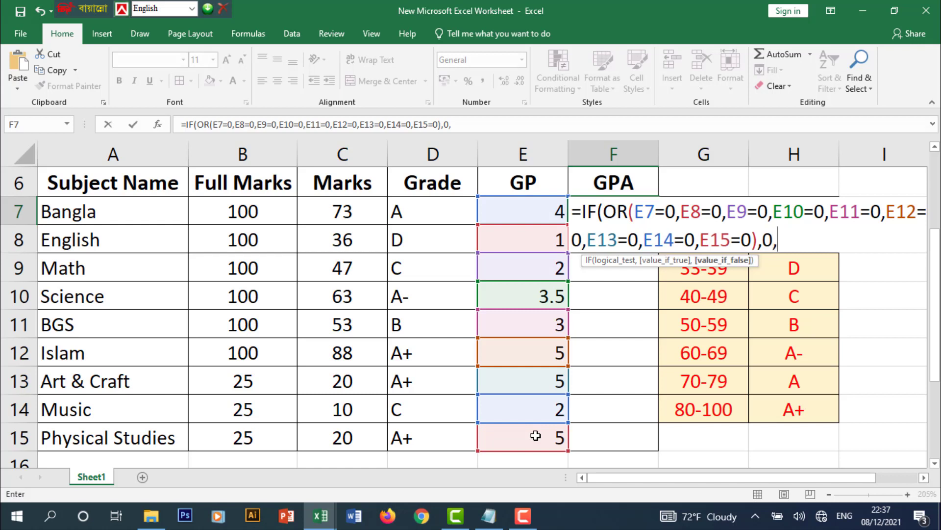
{"action": "type", "text": "AVERAGE"}
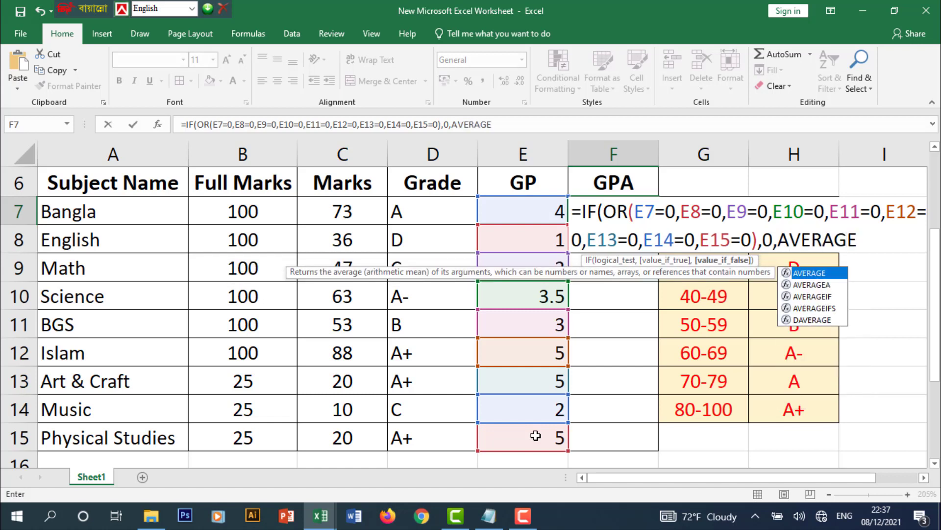
{"action": "type", "text": "("}
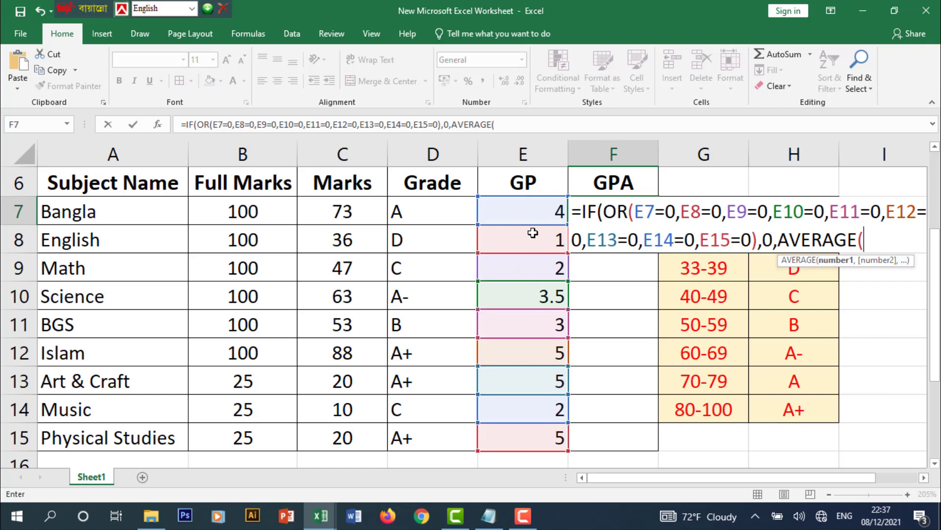
{"action": "left_click", "coordinate": [523, 205]}
{"action": "left_click_drag", "start_coordinate": [532, 215], "coordinate": [549, 436]}
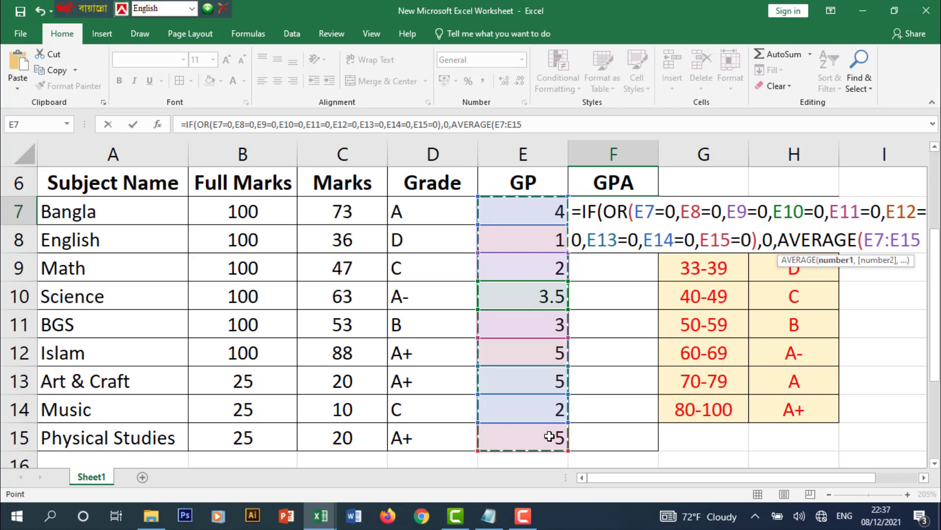
{"action": "type", "text": ")"}
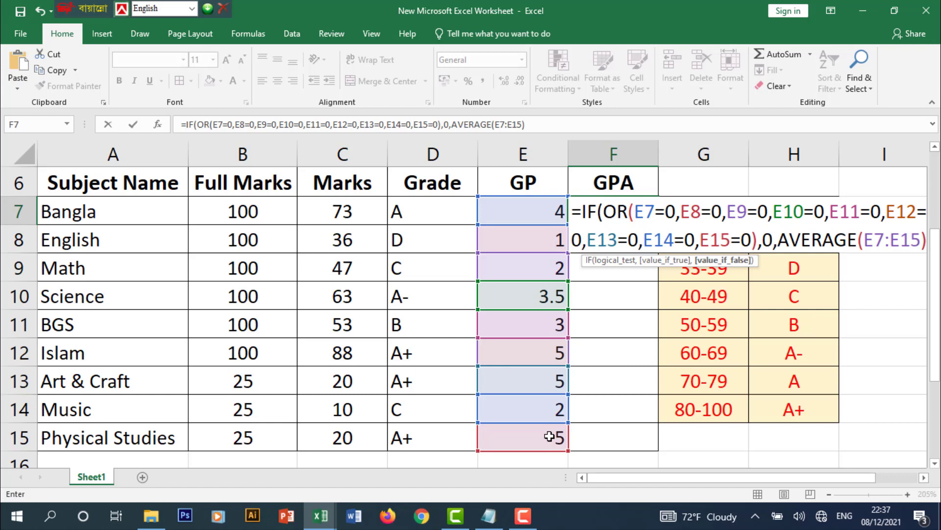
{"action": "type", "text": ")"}
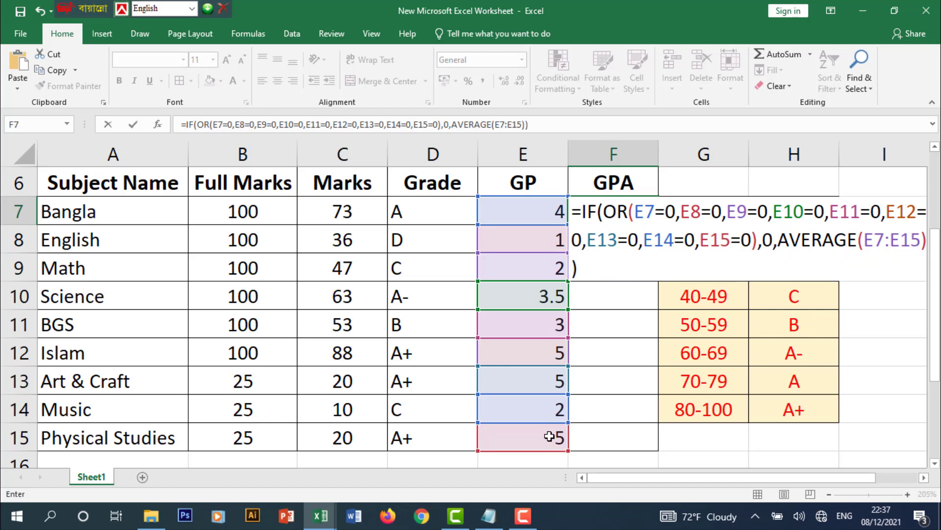
{"action": "key", "text": "Return"}
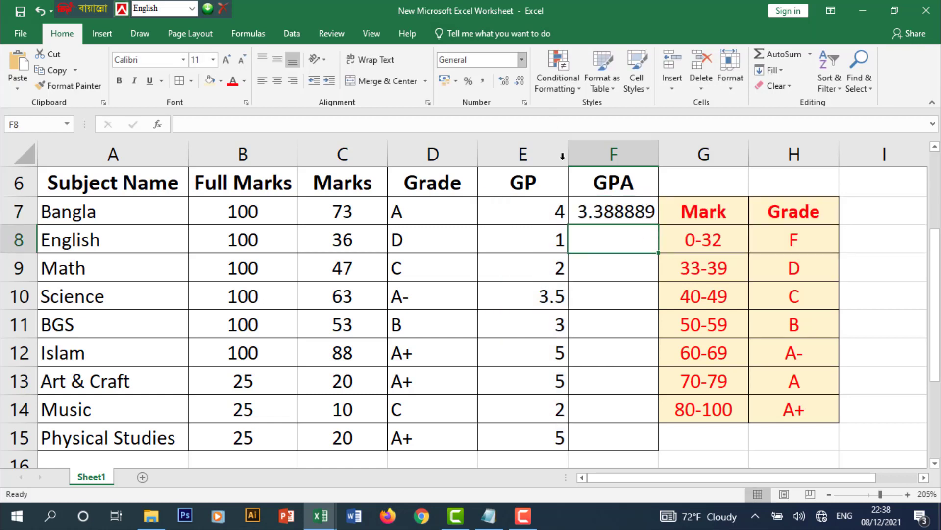
- Format the GPA in F7 as a Number with 2 decimal places
{"action": "left_click", "coordinate": [612, 209]}
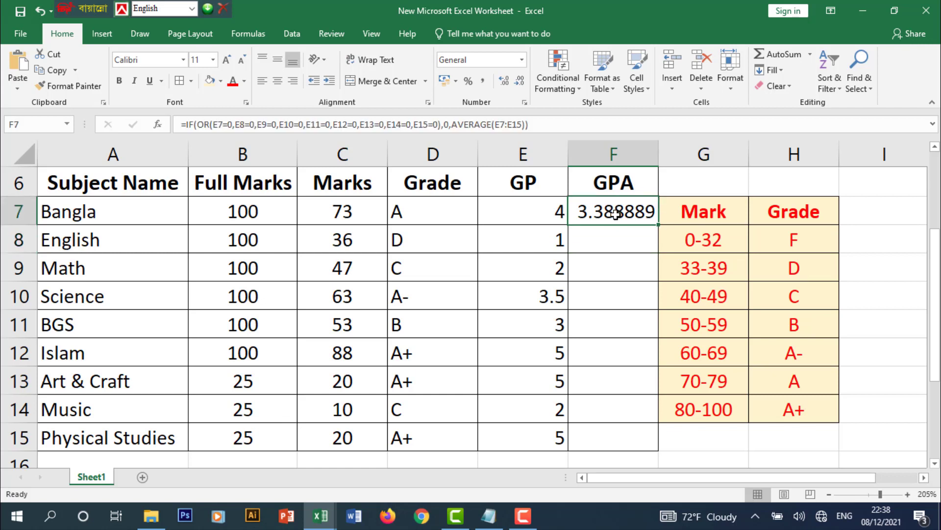
{"action": "right_click", "coordinate": [616, 214]}
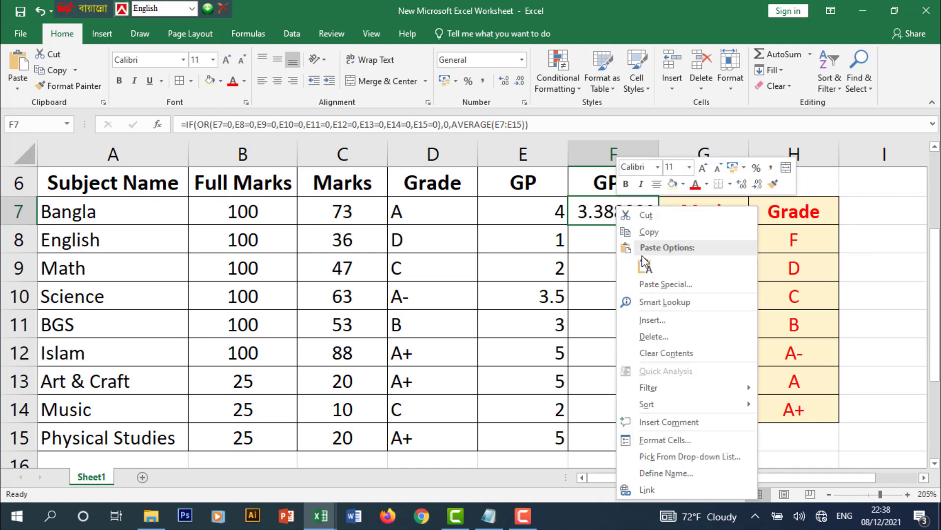
{"action": "left_click", "coordinate": [687, 443]}
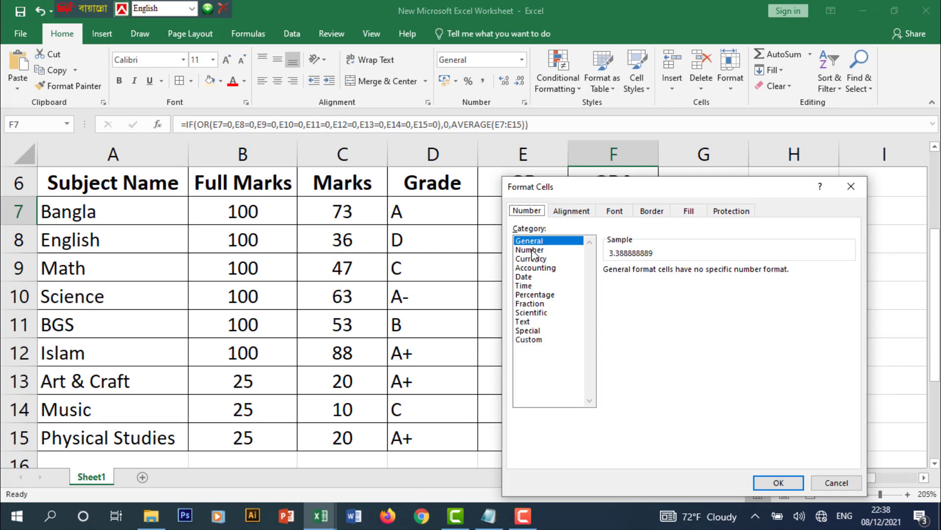
{"action": "left_click", "coordinate": [531, 250]}
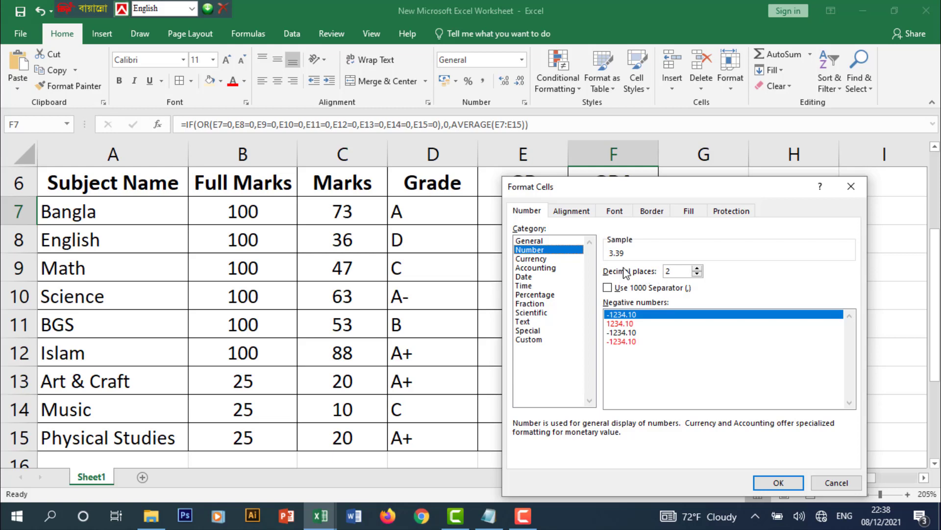
{"action": "left_click", "coordinate": [778, 482]}
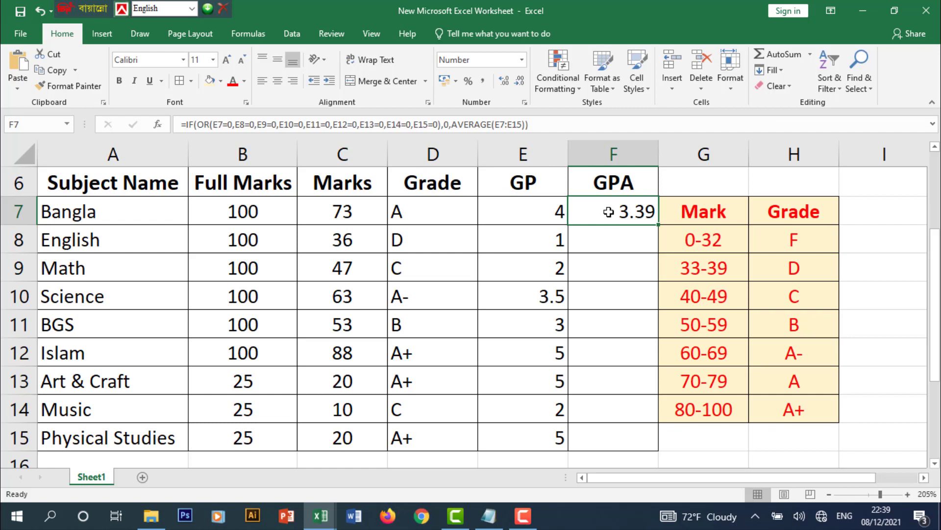
- Merge and center F7:F15 with middle alignment, and make the GPA value bold at font size 12
{"action": "left_click_drag", "start_coordinate": [609, 212], "coordinate": [615, 431]}
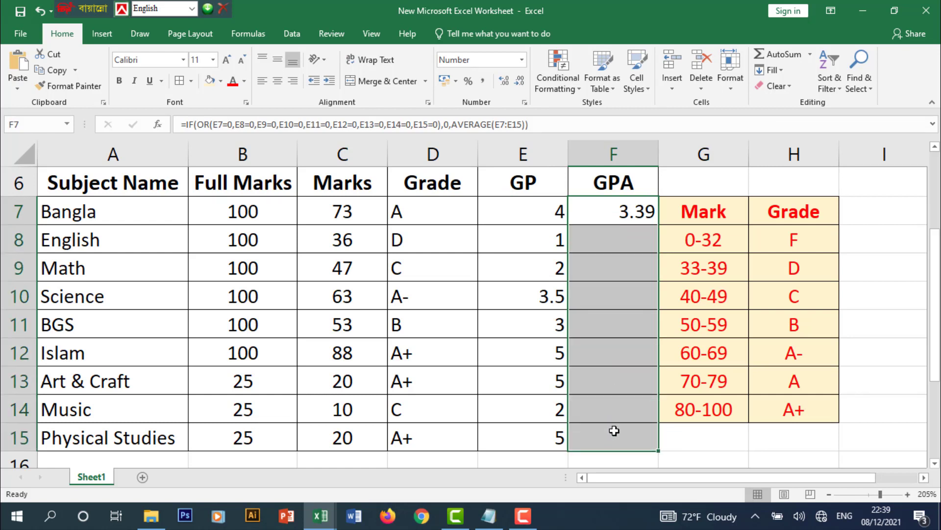
{"action": "left_click", "coordinate": [374, 83]}
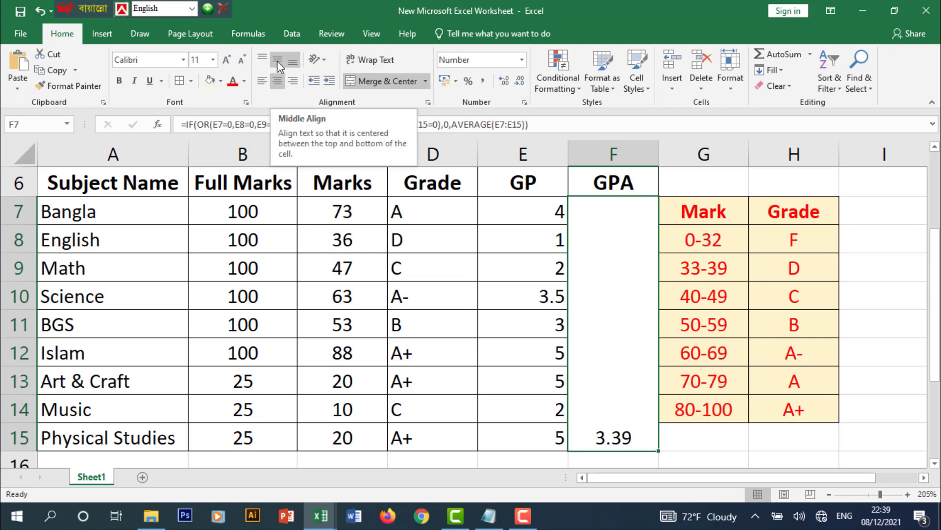
{"action": "left_click", "coordinate": [278, 60]}
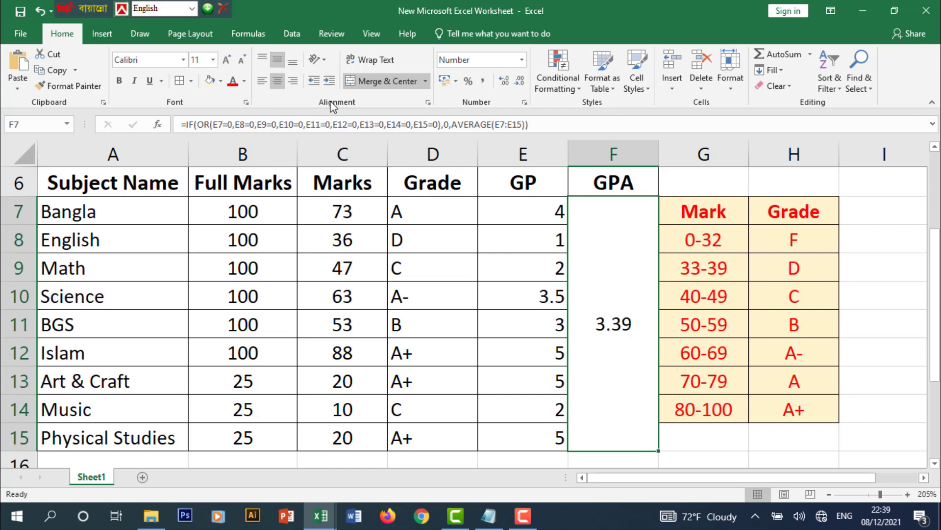
{"action": "left_click", "coordinate": [119, 80]}
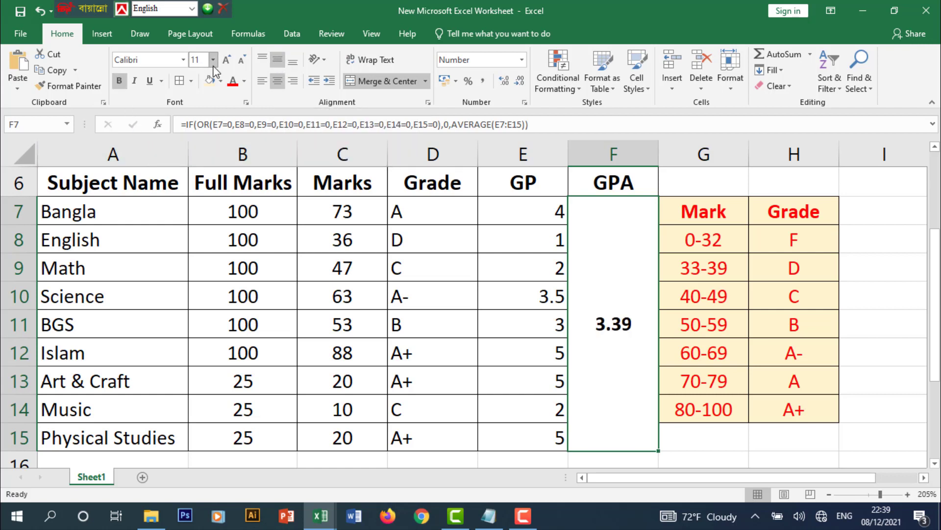
{"action": "left_click", "coordinate": [227, 59]}
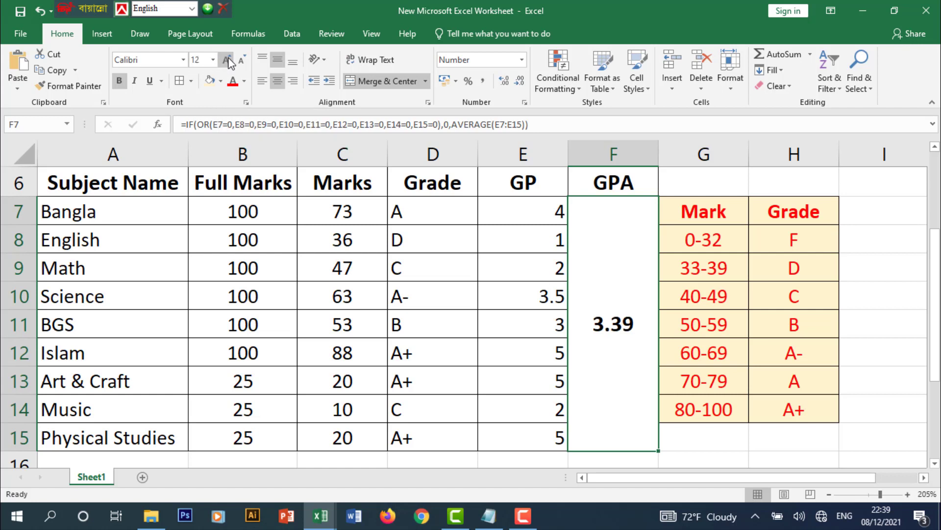
- Center the Grade and GP values in D7:E15 horizontally
{"action": "left_click", "coordinate": [417, 214]}
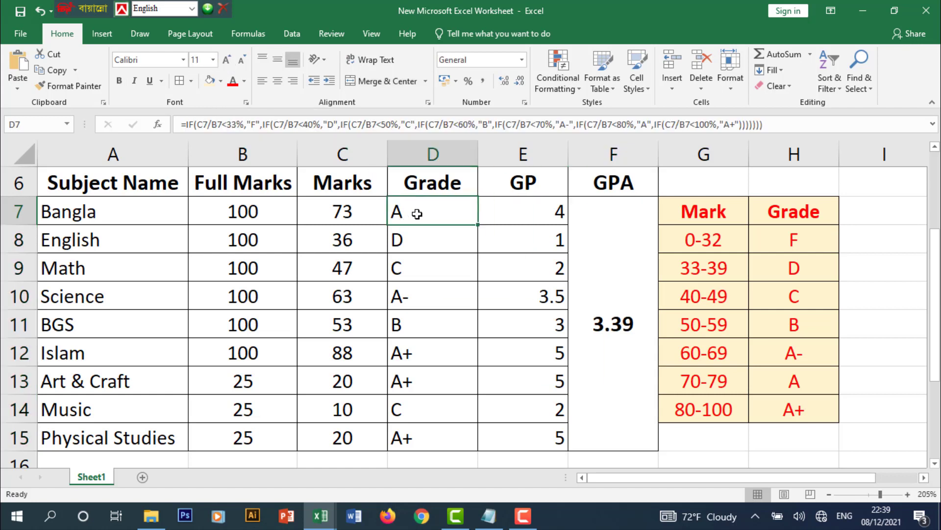
{"action": "left_click_drag", "start_coordinate": [422, 211], "coordinate": [511, 439]}
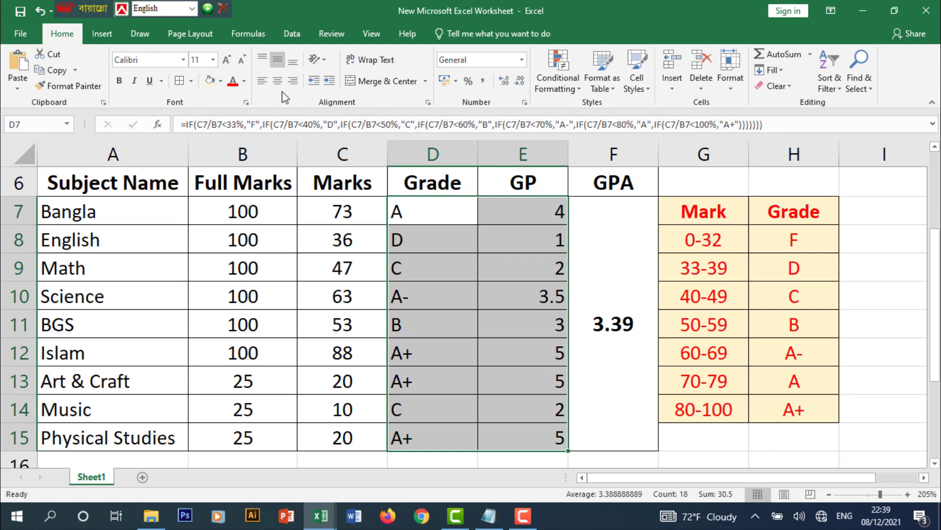
{"action": "left_click", "coordinate": [278, 85]}
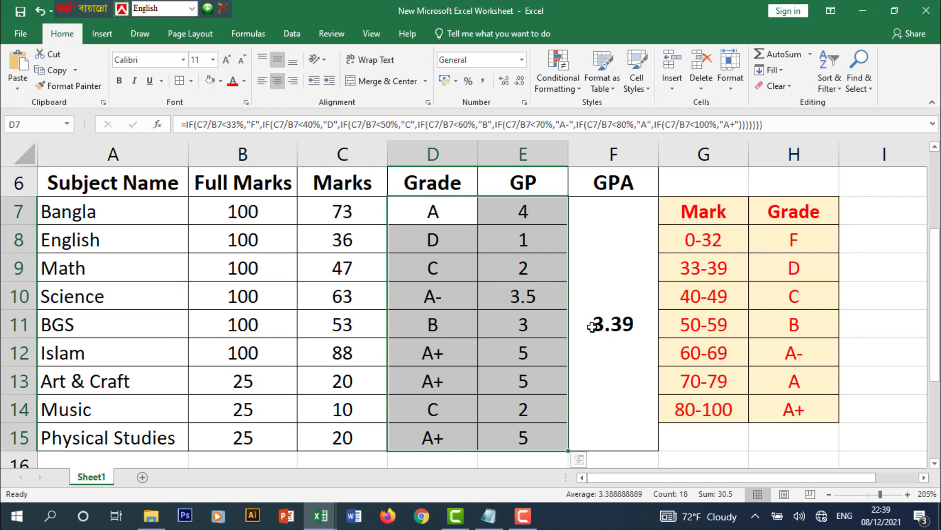
{"action": "left_click", "coordinate": [630, 395]}
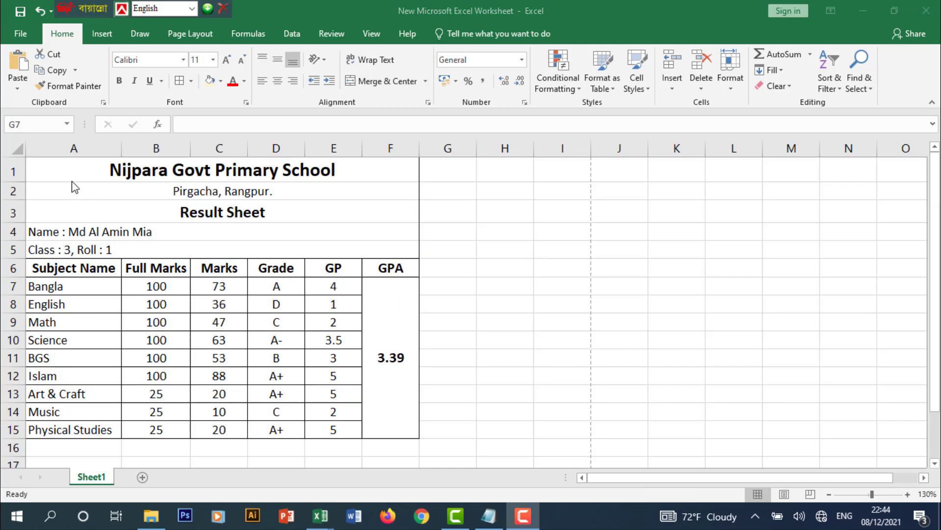
- Select the whole result sheet, A1:F15, and bring up the print preview and print settings
{"action": "left_click", "coordinate": [47, 165]}
{"action": "left_click", "coordinate": [41, 186]}
{"action": "left_click_drag", "start_coordinate": [40, 170], "coordinate": [133, 370]}
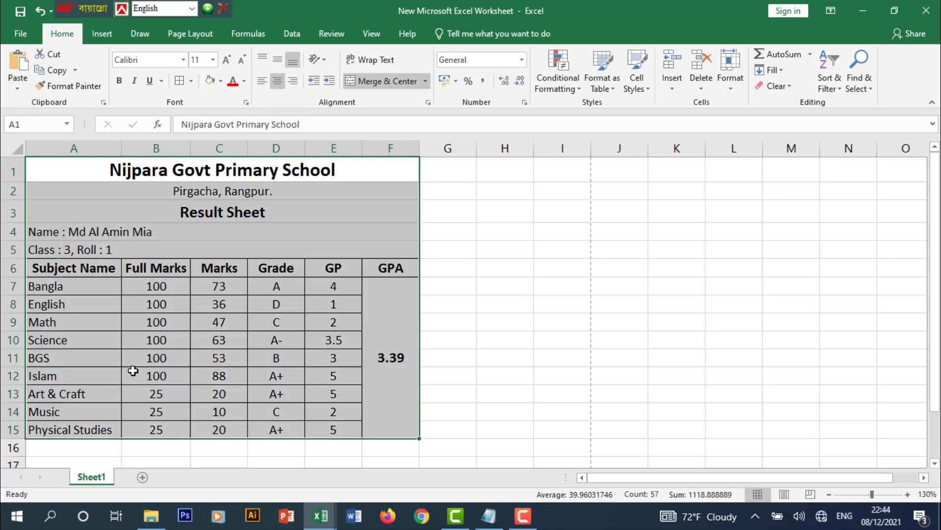
{"action": "left_click", "coordinate": [26, 37]}
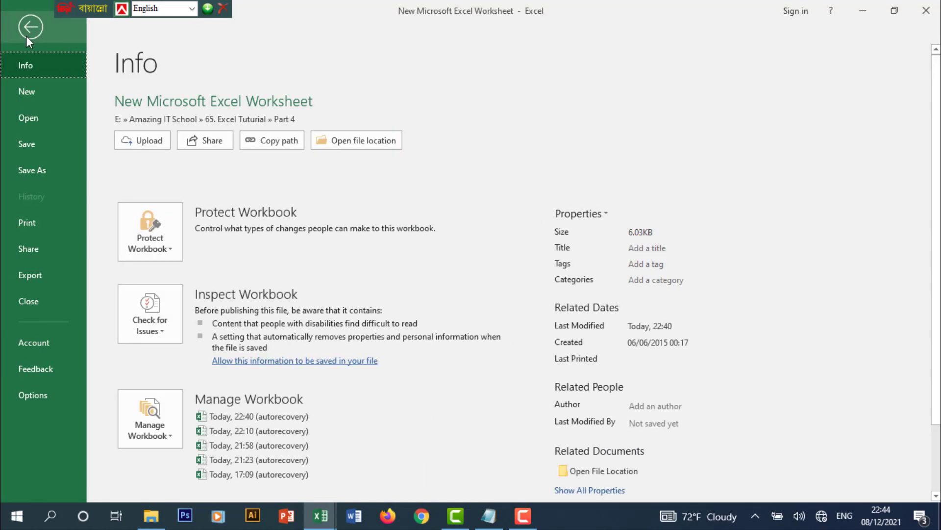
{"action": "left_click", "coordinate": [22, 225]}
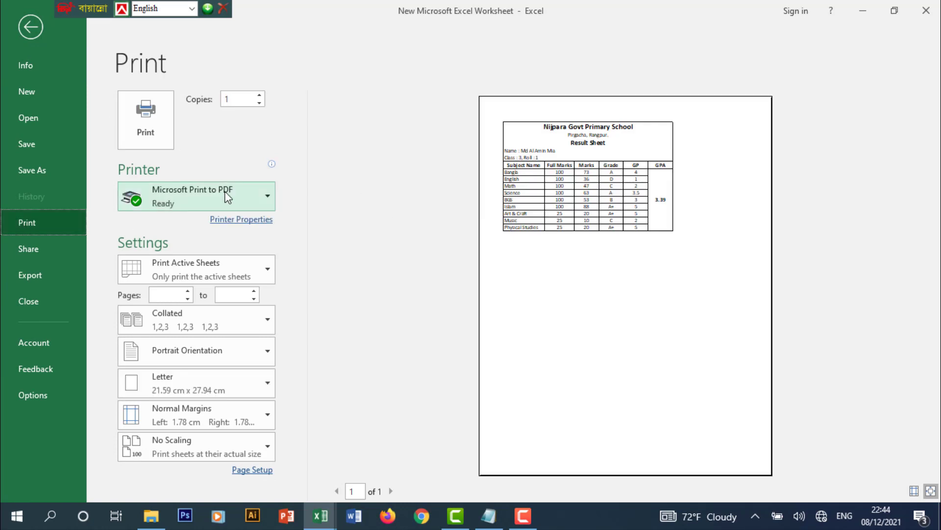
{"action": "left_click", "coordinate": [163, 141]}
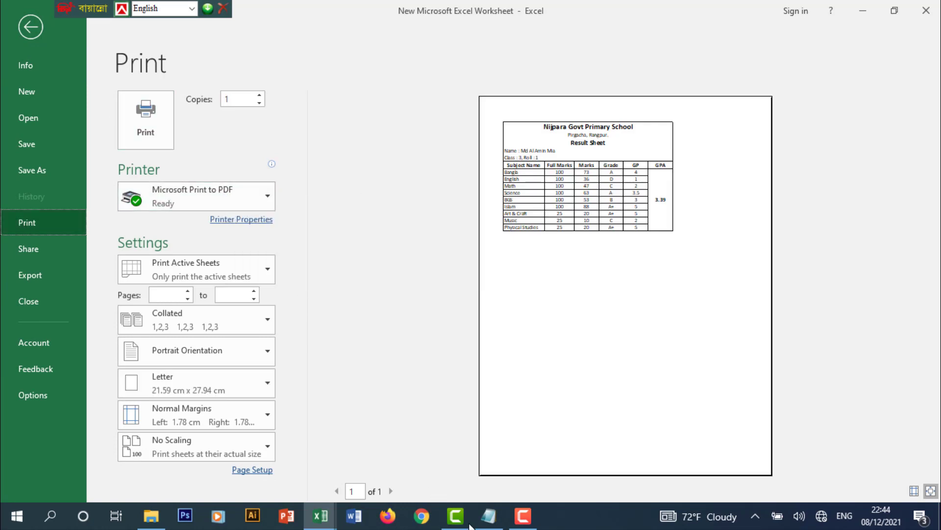